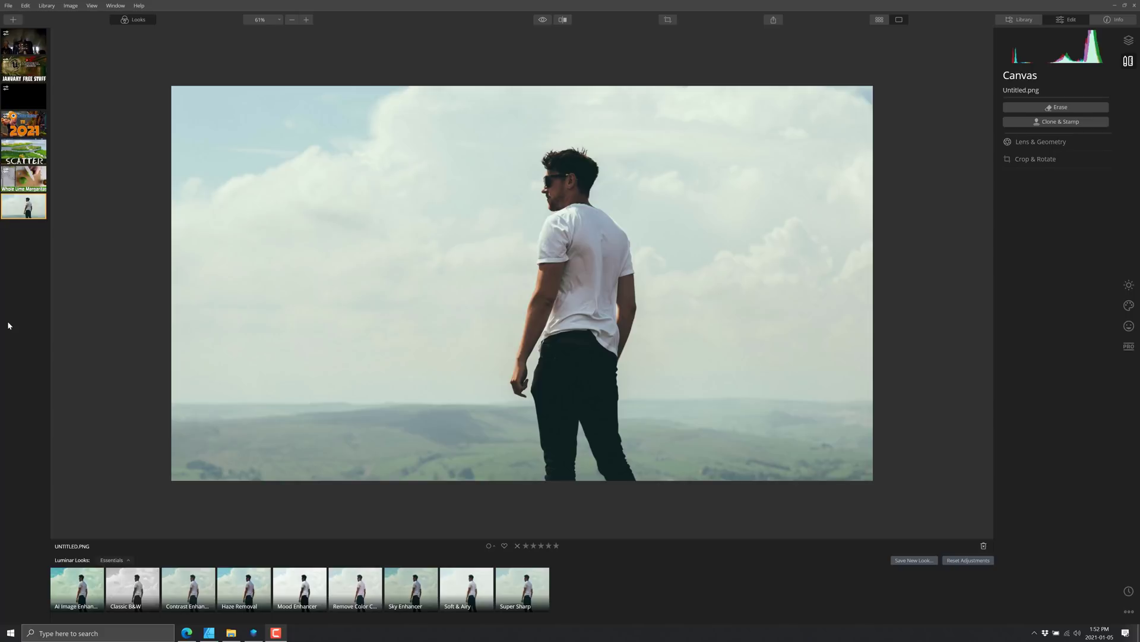
View the Luminar 4 software bundle page on Humble Bundle in the browser, and return to the photo in Luminar 4
left_click(206, 610)
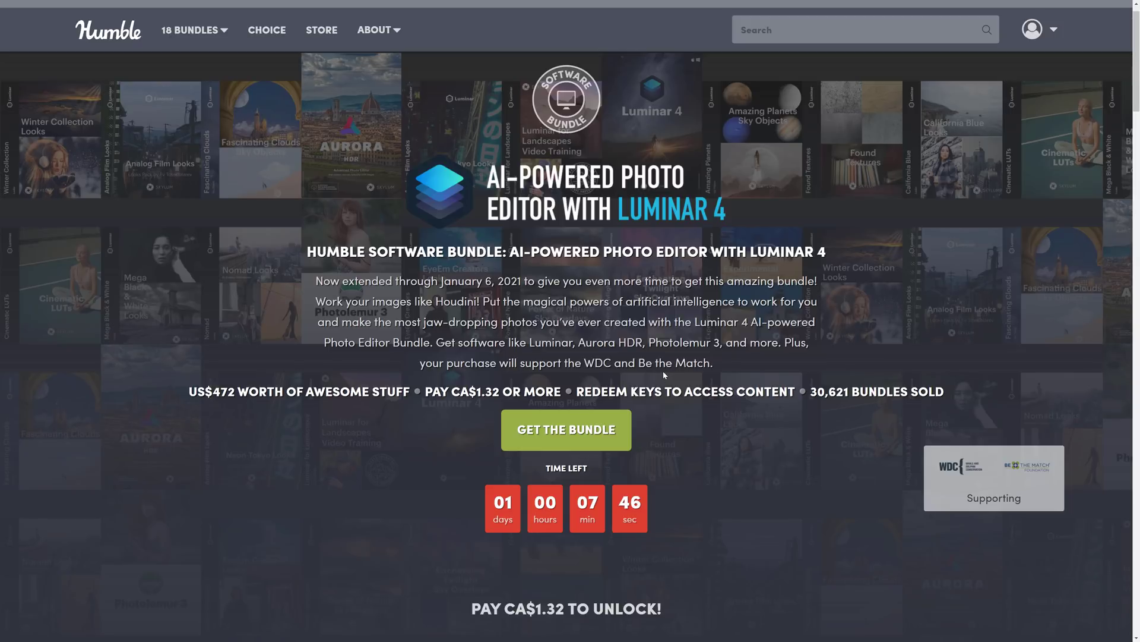
key("alt+Tab")
key("alt+Tab")
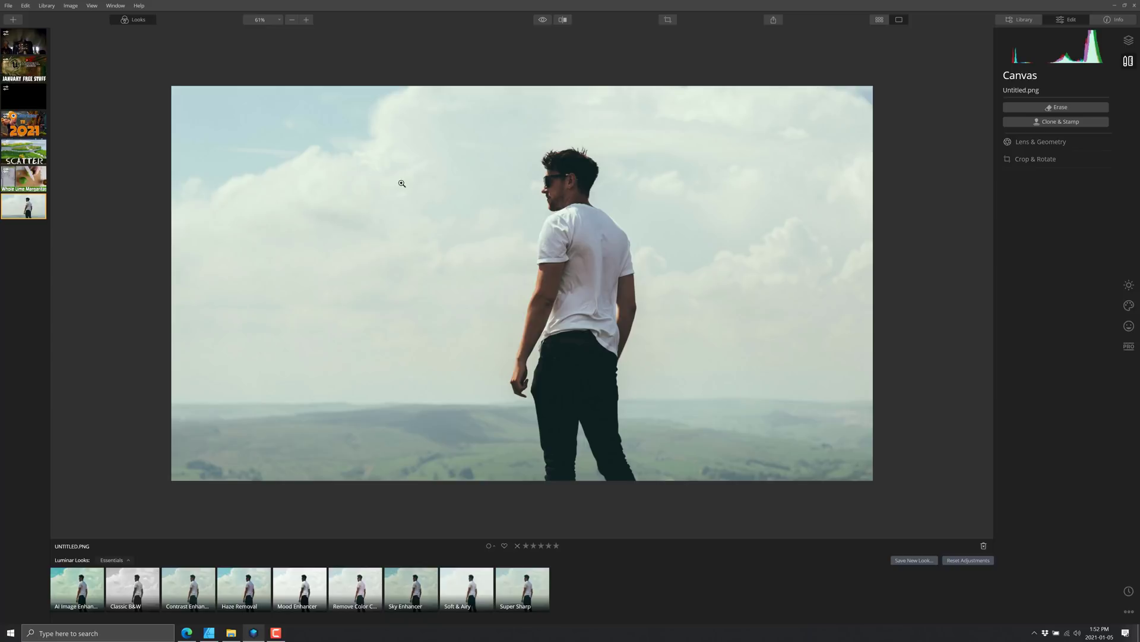
Preview the Essentials looks on the photo, including AI Image Enhancer, Contrast Enhancer, Remove Color Cast and Sky Enhancer
scroll(657, 309, "up", 1)
scroll(658, 309, "up", 1)
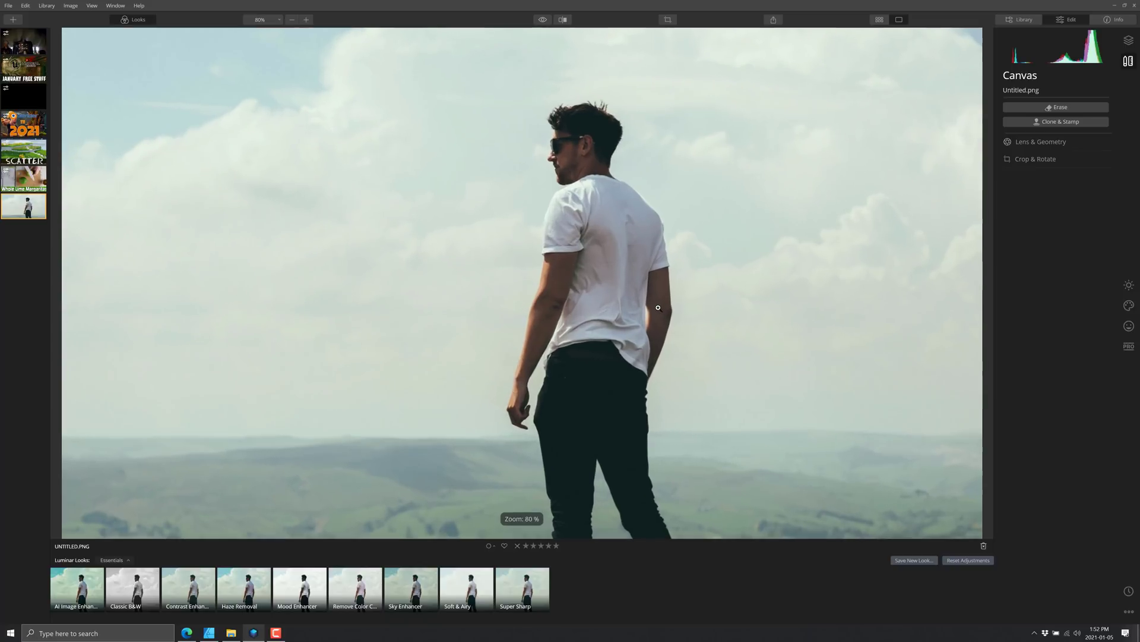
scroll(589, 273, "down", 1)
left_click(67, 582)
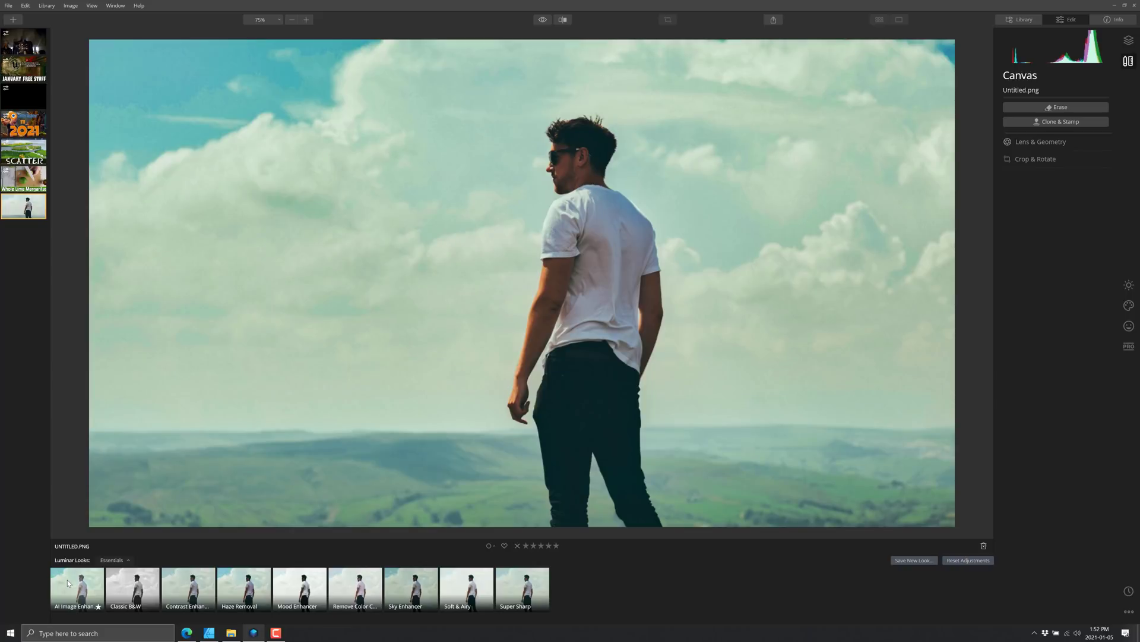
left_click(176, 588)
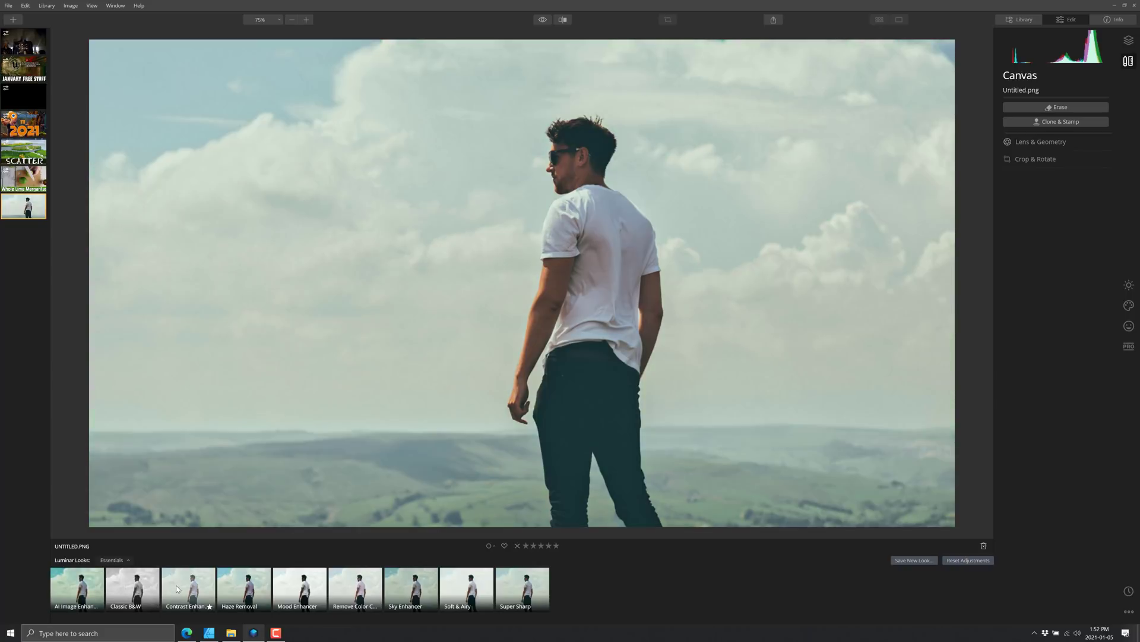
left_click(263, 589)
left_click(341, 589)
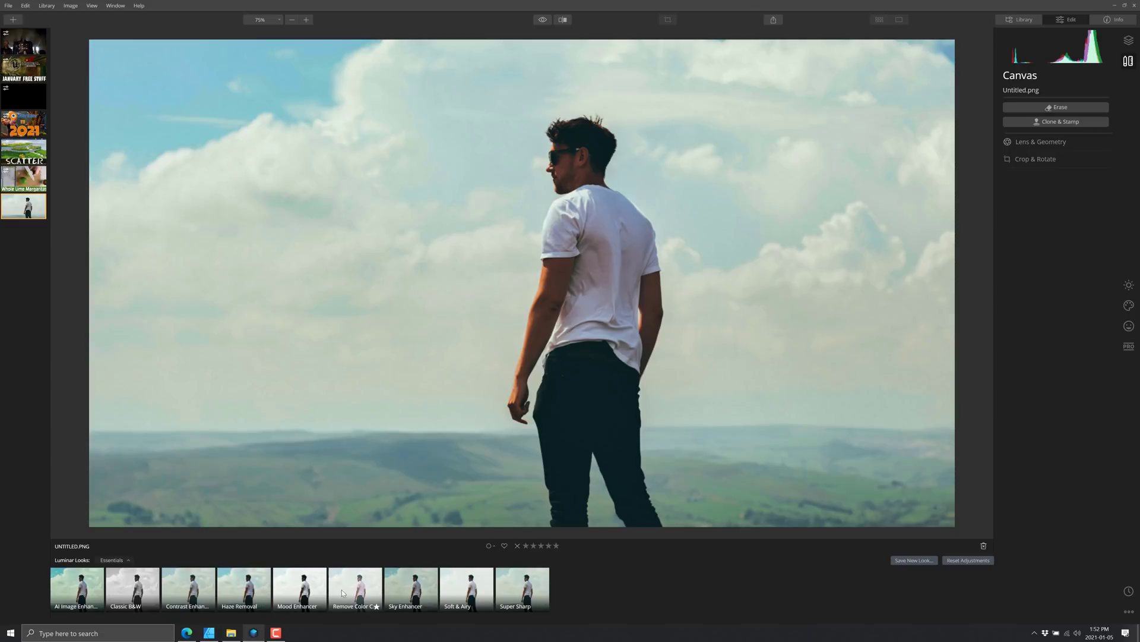
left_click(404, 588)
left_click(466, 588)
left_click(504, 589)
left_click(402, 581)
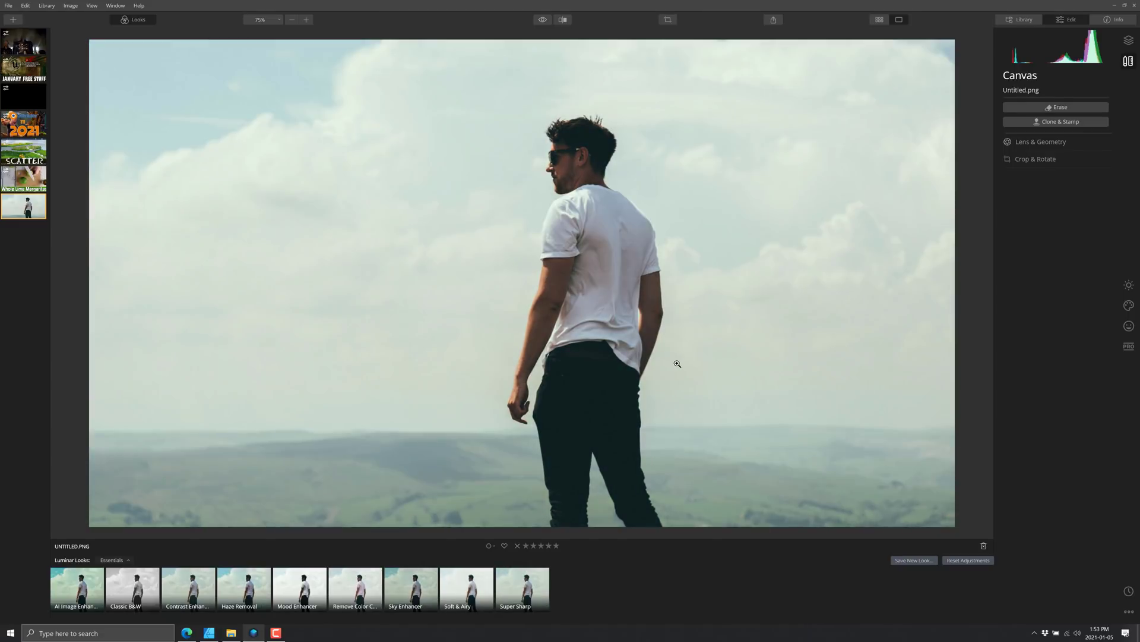
scroll(716, 297, "down", 1)
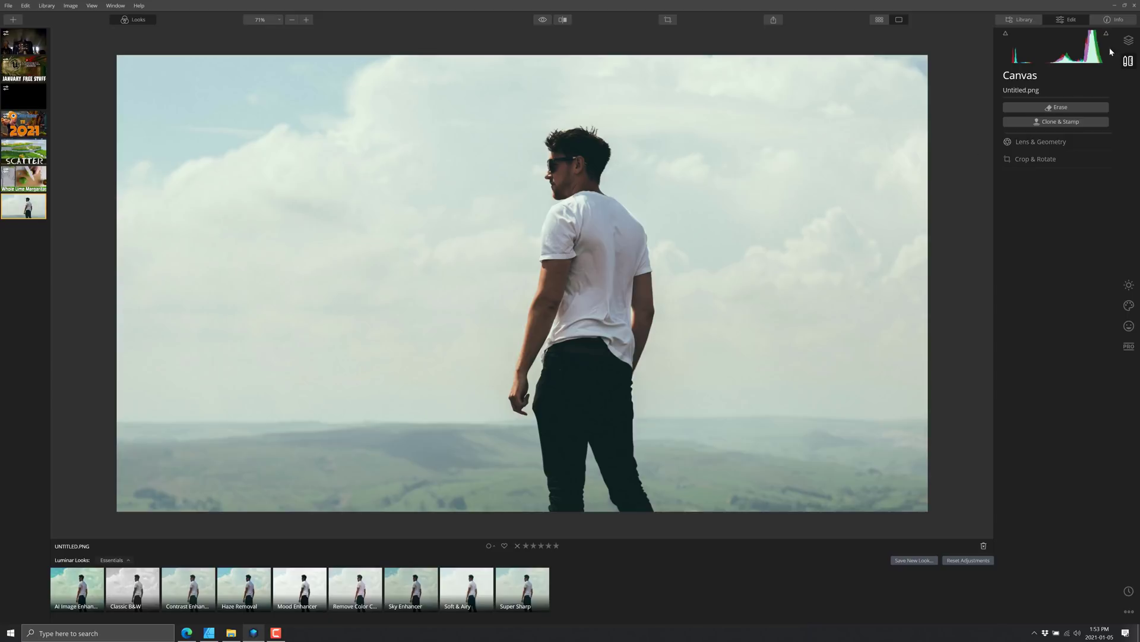
Erase the man's head from the photo using the Erase tool with an enlarged brush
left_click(1075, 108)
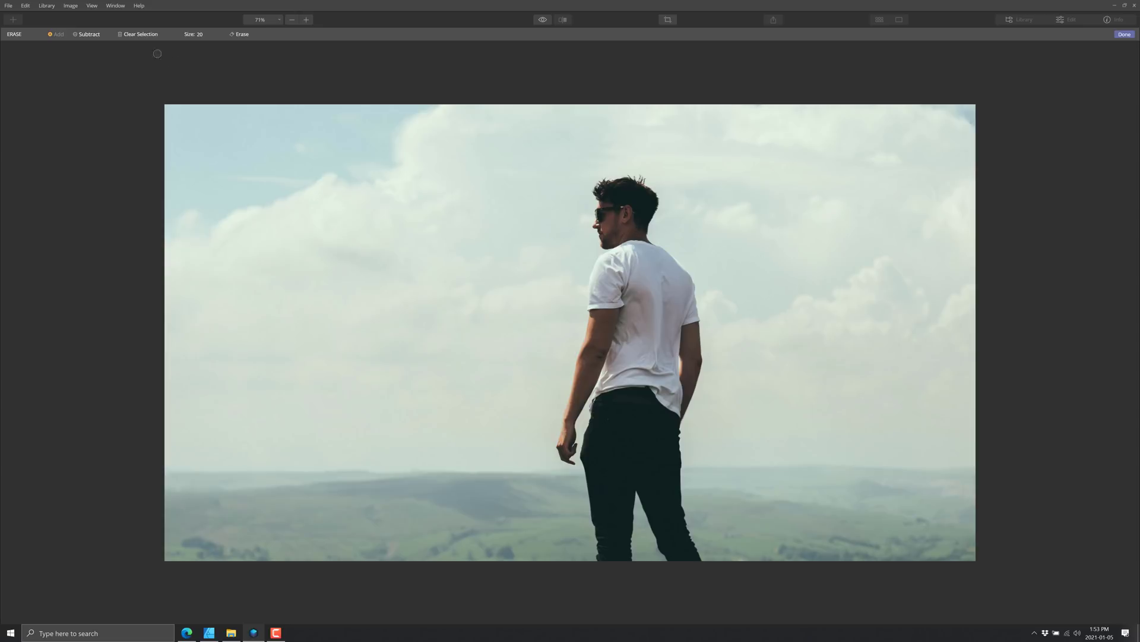
scroll(683, 236, "up", 1)
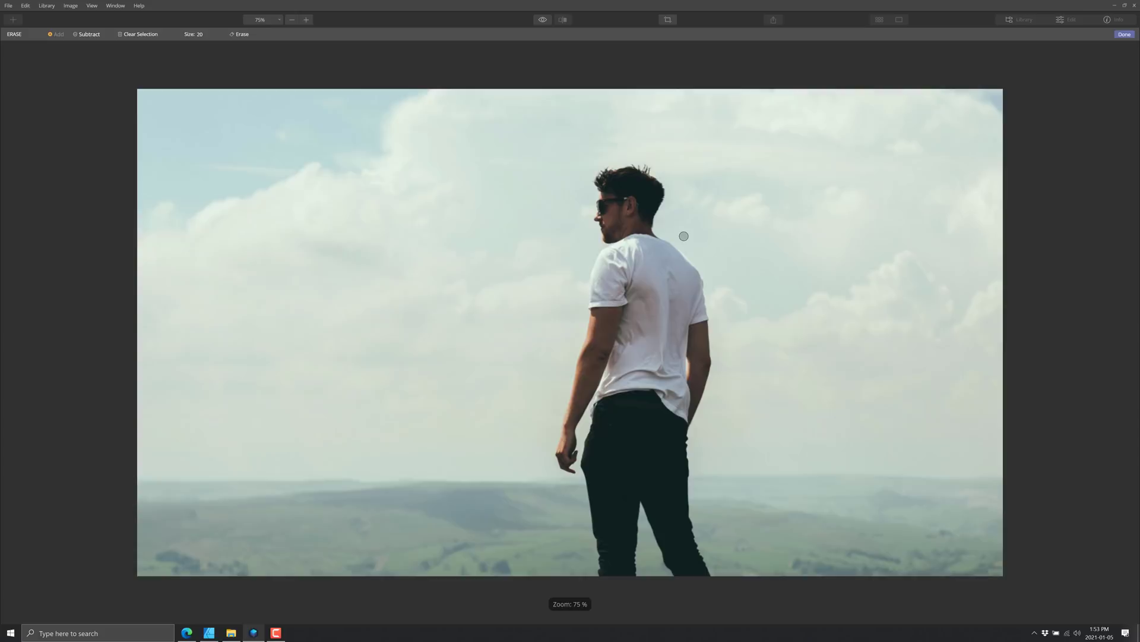
scroll(684, 236, "up", 10)
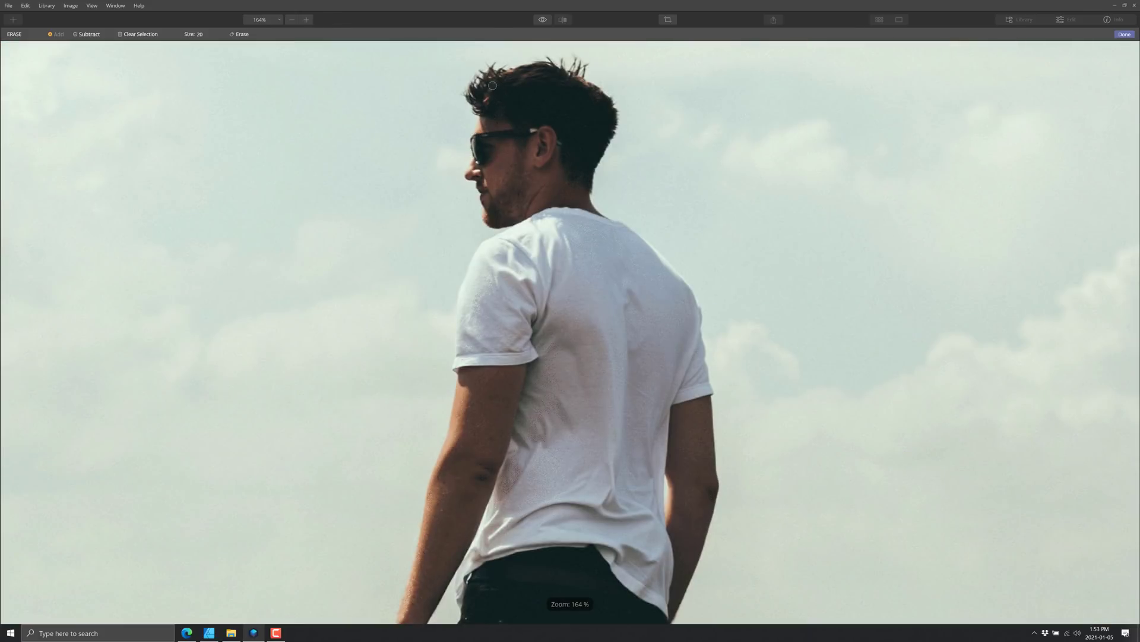
left_click(205, 35)
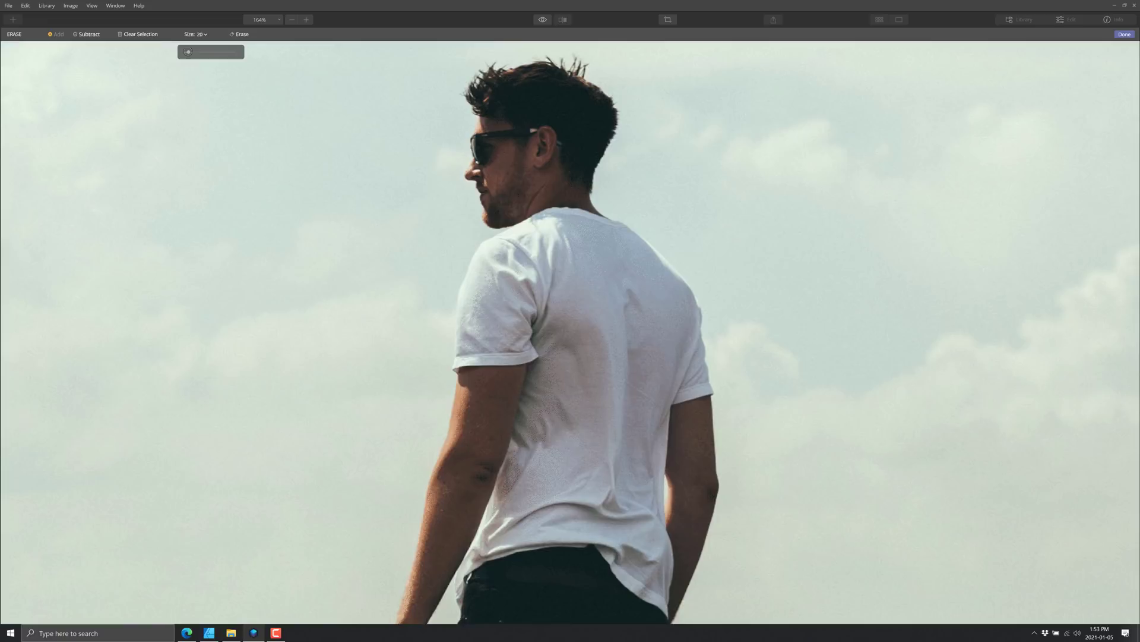
left_click_drag(187, 51, 198, 52)
mouse_move(547, 129)
left_mouse_down()
mouse_move(526, 145)
mouse_move(529, 133)
mouse_move(488, 132)
mouse_move(474, 172)
mouse_move(495, 220)
mouse_move(536, 204)
mouse_move(599, 209)
mouse_move(580, 167)
mouse_move(590, 151)
mouse_move(585, 180)
mouse_move(612, 125)
mouse_move(570, 63)
mouse_move(481, 72)
mouse_move(470, 95)
mouse_move(492, 114)
mouse_move(500, 90)
mouse_move(570, 90)
mouse_move(590, 123)
mouse_move(559, 181)
mouse_move(501, 194)
mouse_move(497, 152)
mouse_move(563, 186)
mouse_move(508, 172)
mouse_move(563, 121)
mouse_move(517, 107)
mouse_move(543, 104)
mouse_move(557, 143)
mouse_move(535, 163)
mouse_move(563, 145)
left_mouse_up()
left_click(1125, 35)
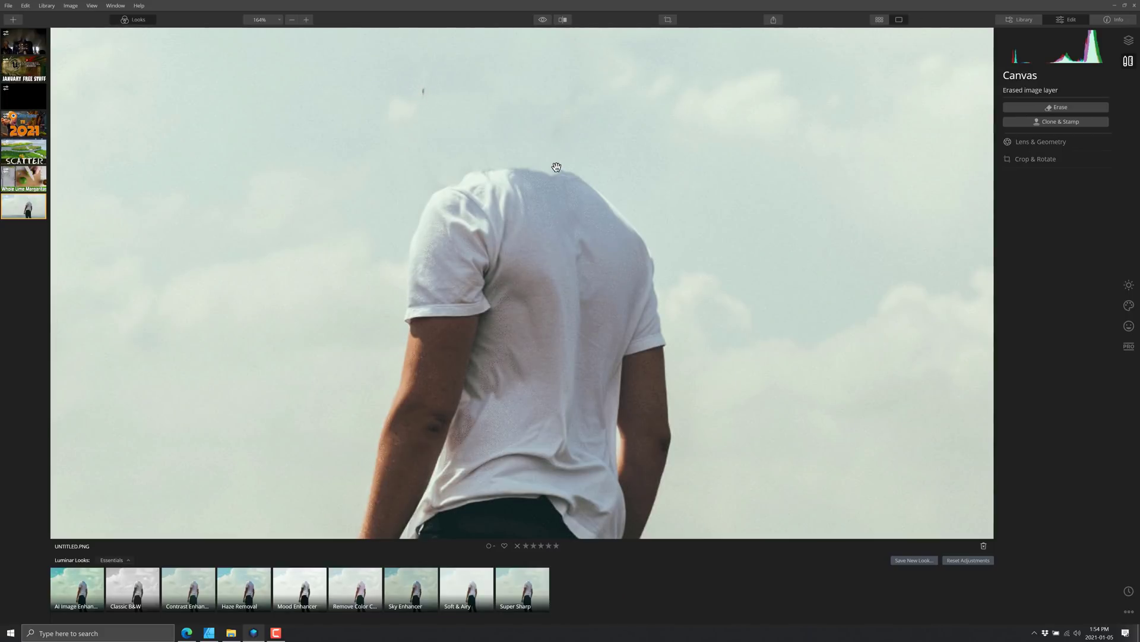
scroll(706, 221, "down", 5)
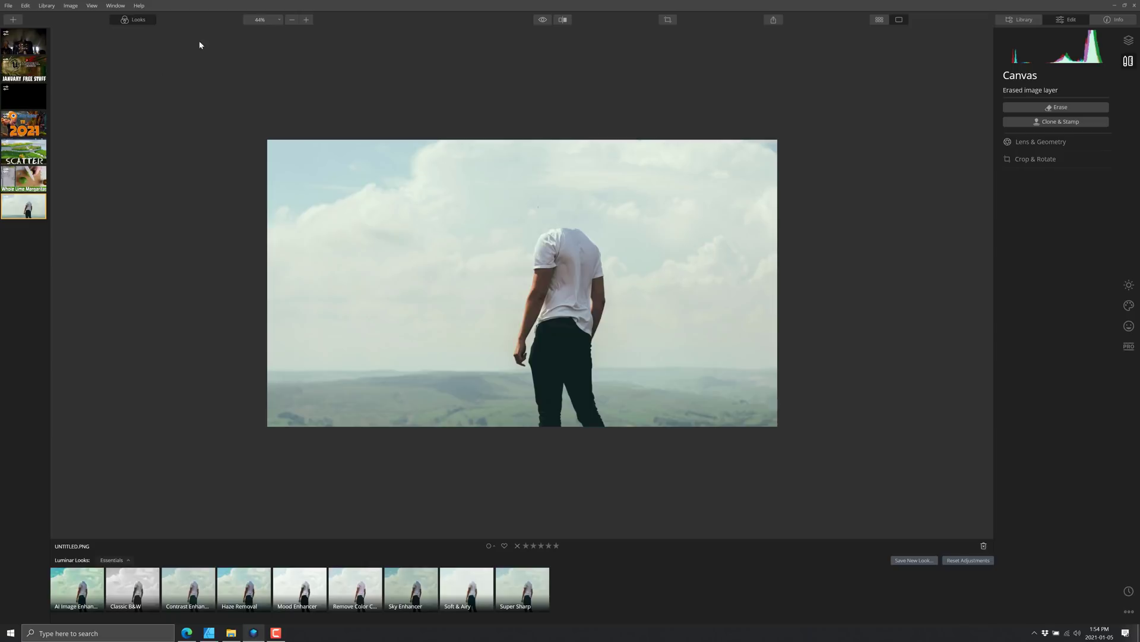
Replace the sky with Storm sky - 14 using AI Sky Replacement, with Relight Scene at 5 and Sky Global at 53
key("F10")
left_click(1128, 280)
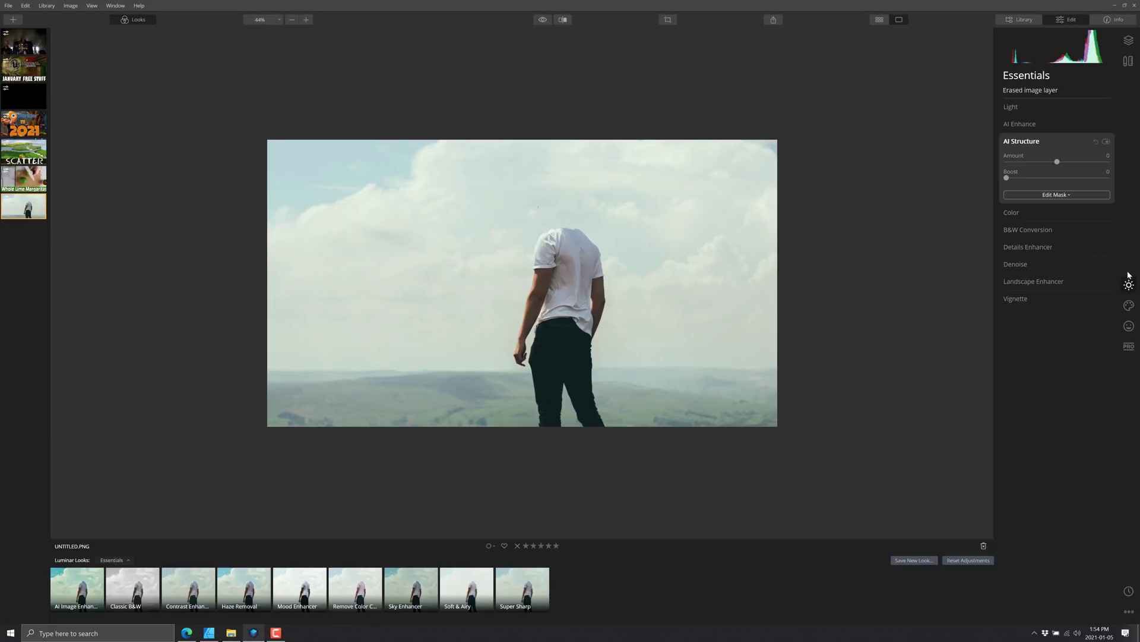
left_click(1128, 305)
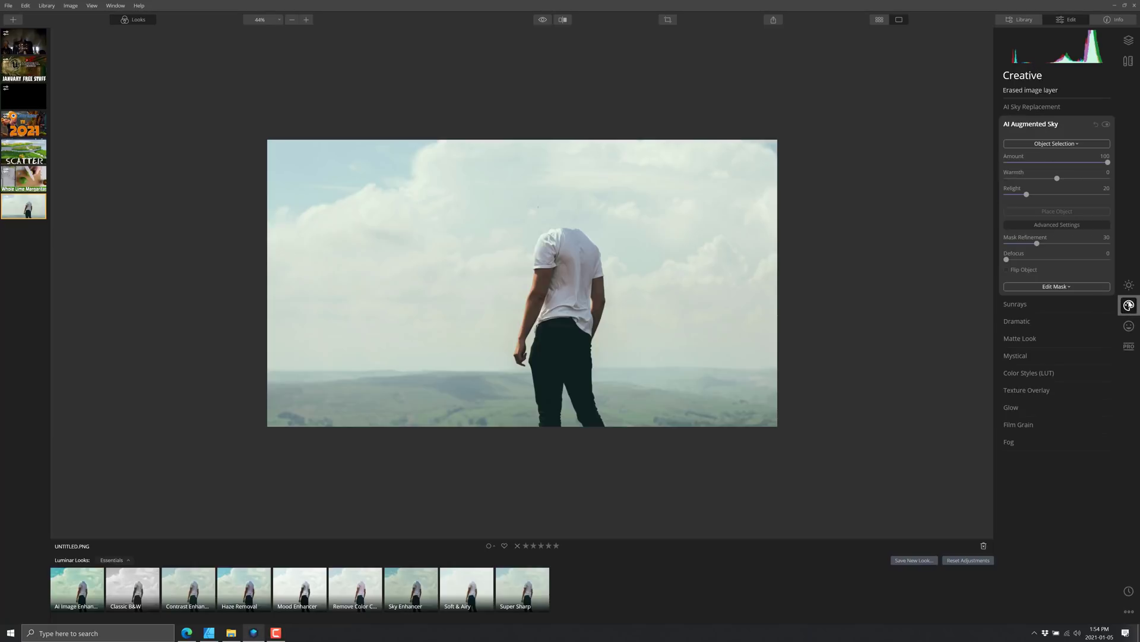
left_click(1036, 108)
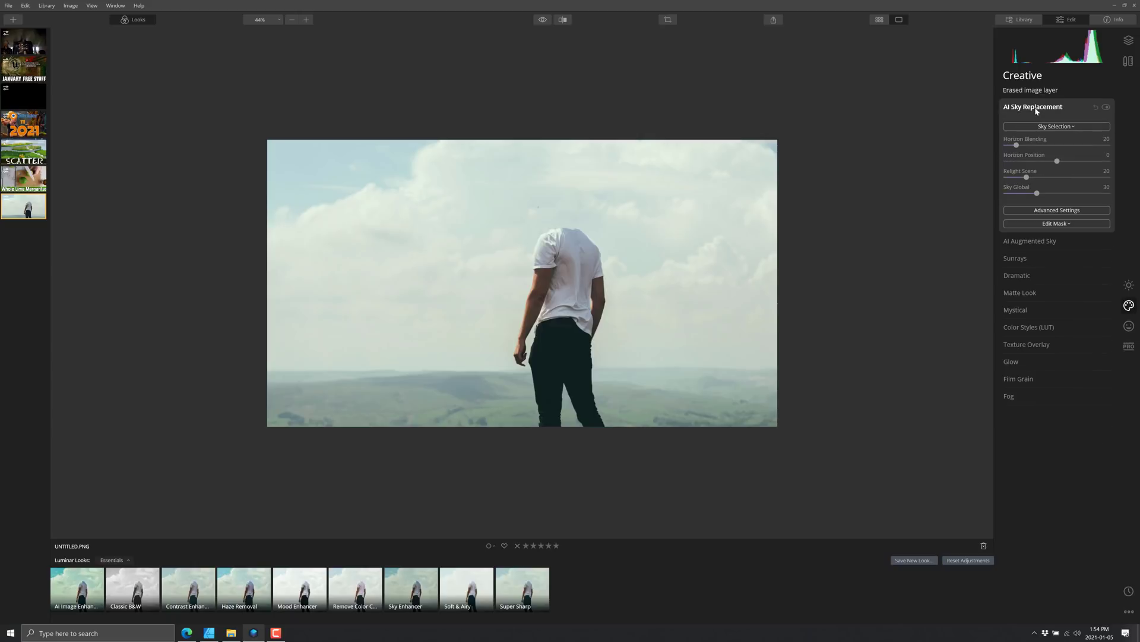
left_click(1055, 128)
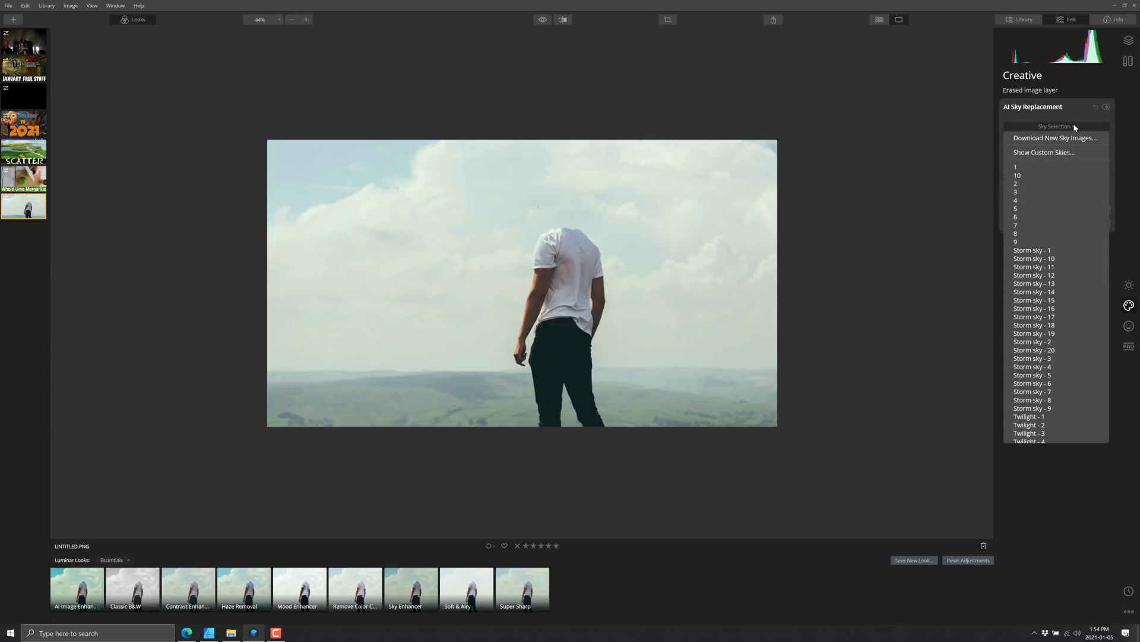
left_click(1043, 293)
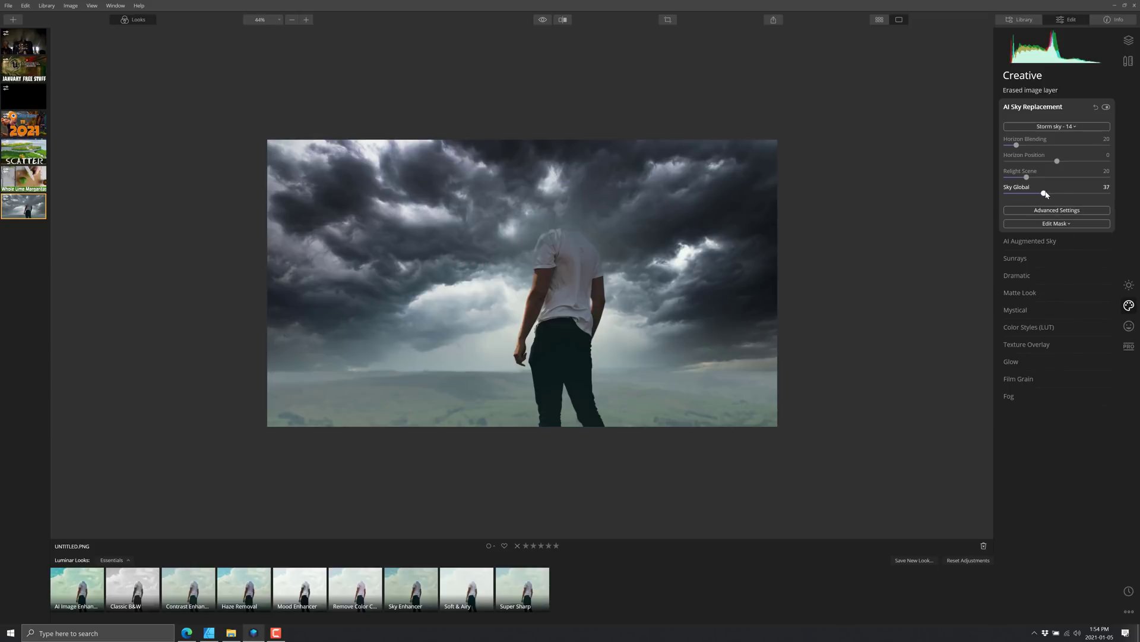
left_click_drag(1038, 193, 1063, 177)
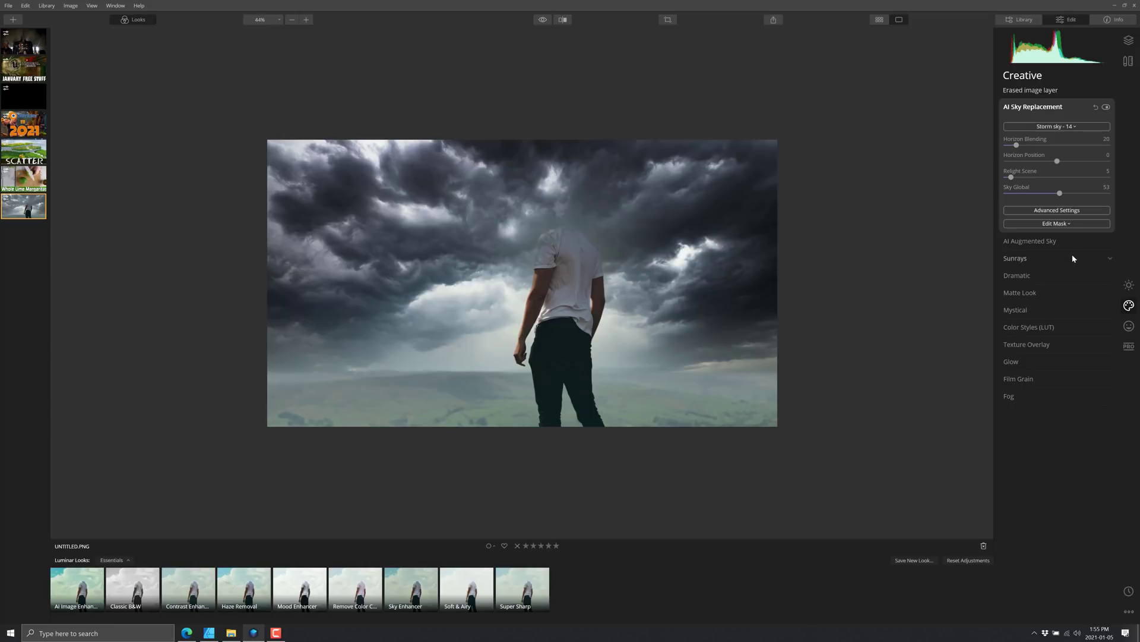
Add Sunrays with the sun center at the man's waist, Amount 30 and Penetration 3
left_click(1021, 259)
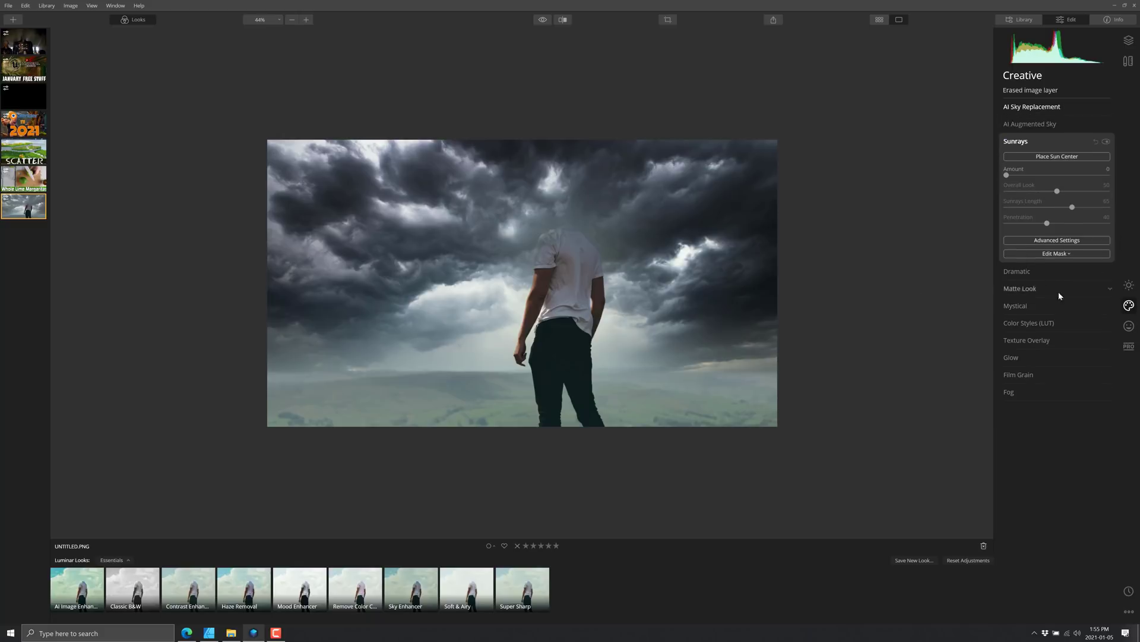
left_click(1055, 157)
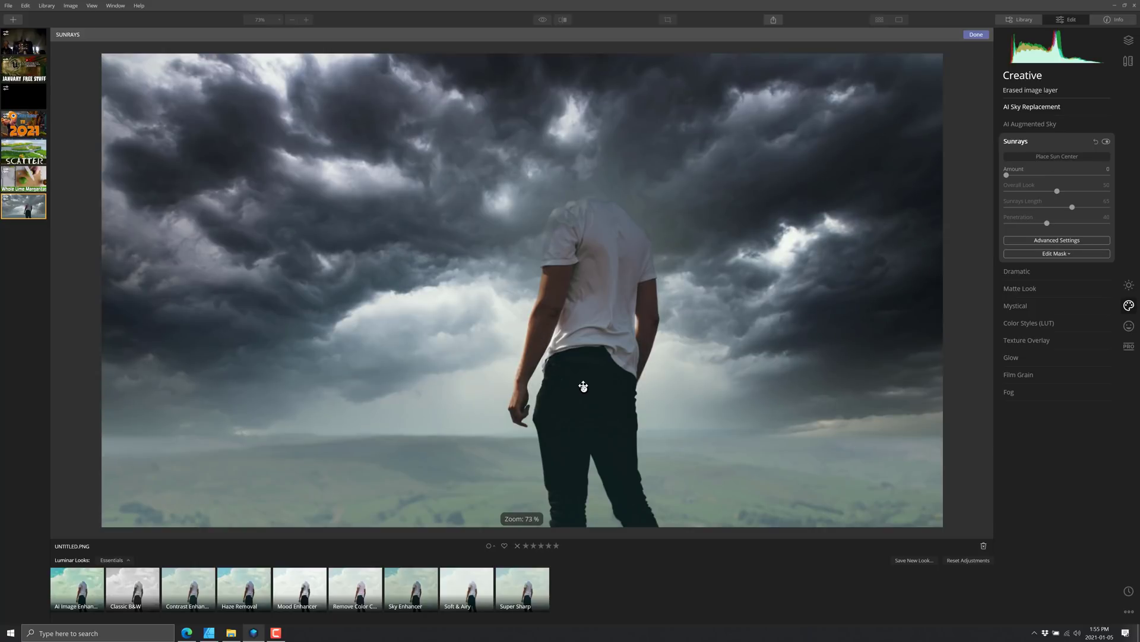
left_click(586, 382)
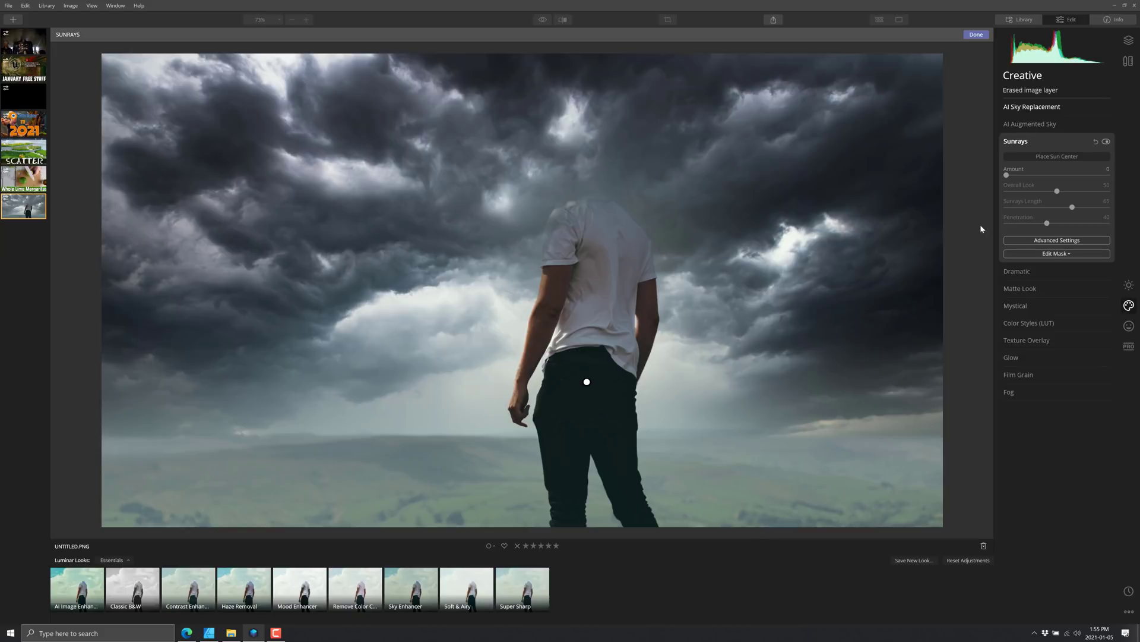
left_click_drag(1006, 175, 1037, 175)
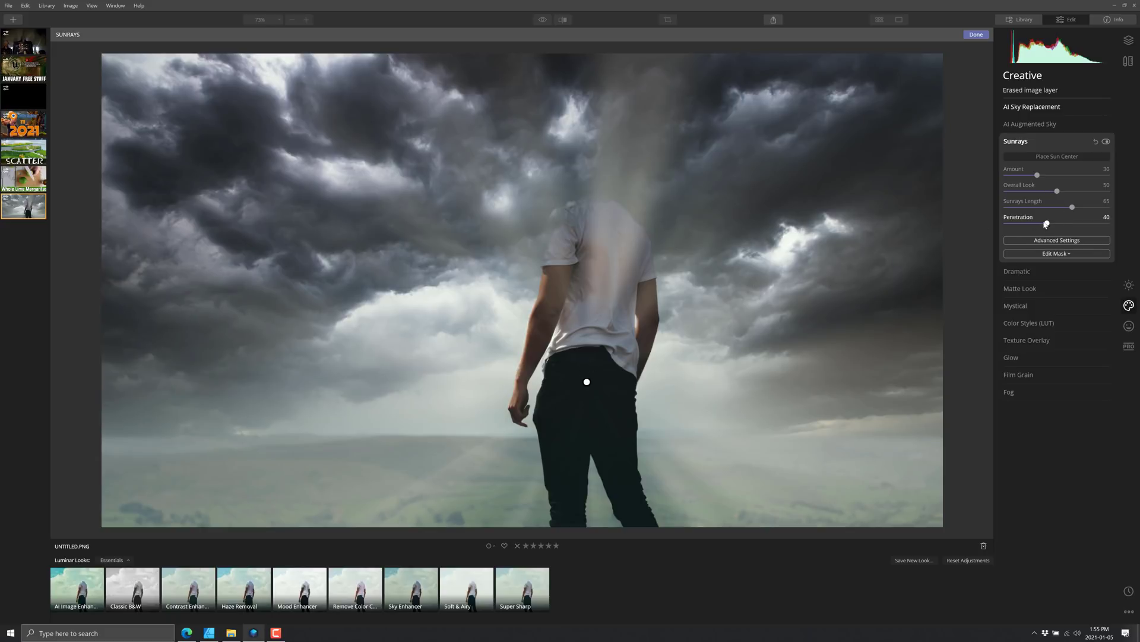
left_click_drag(1047, 223, 1010, 227)
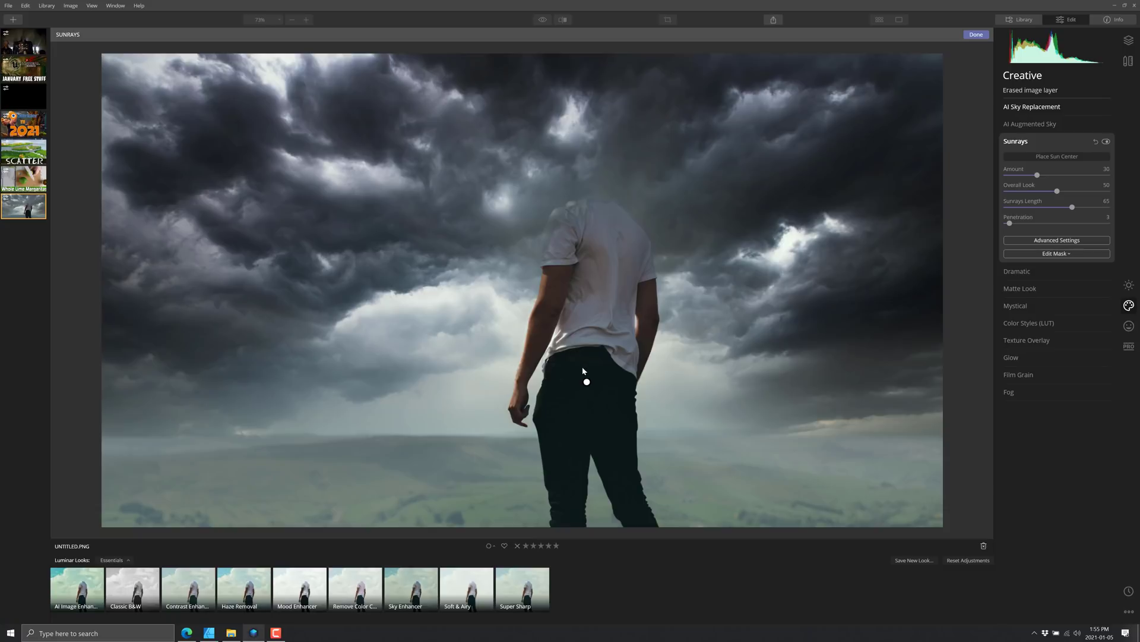
Lower the Sunrays Amount to 17 and move the sun center to just above the man's shirt collar
left_click_drag(586, 381, 341, 168)
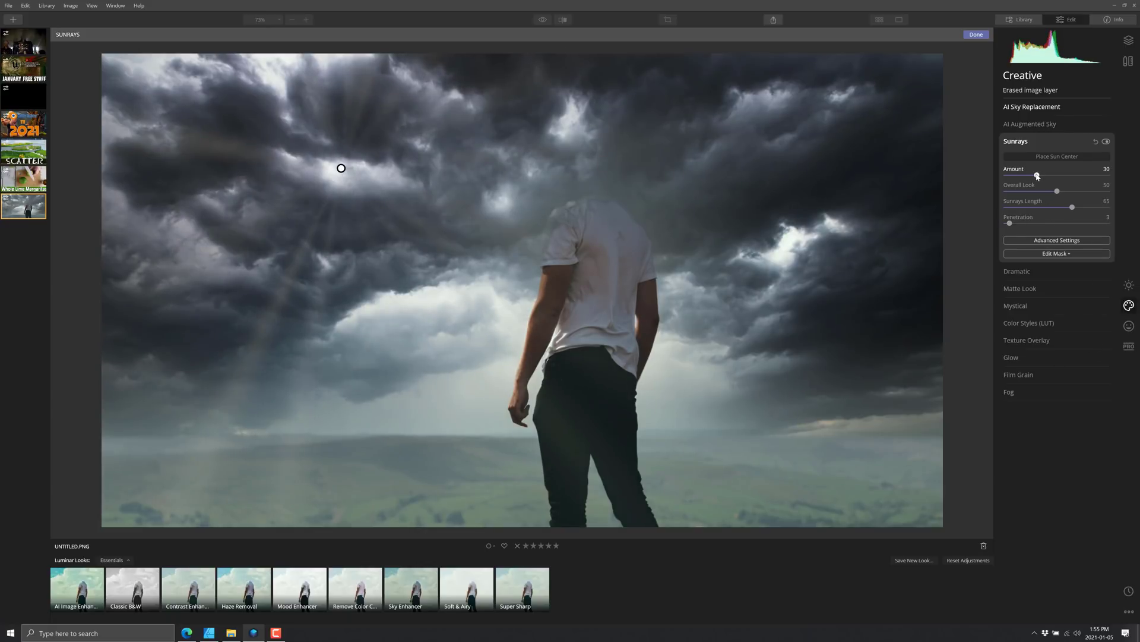
left_click_drag(1037, 175, 1024, 175)
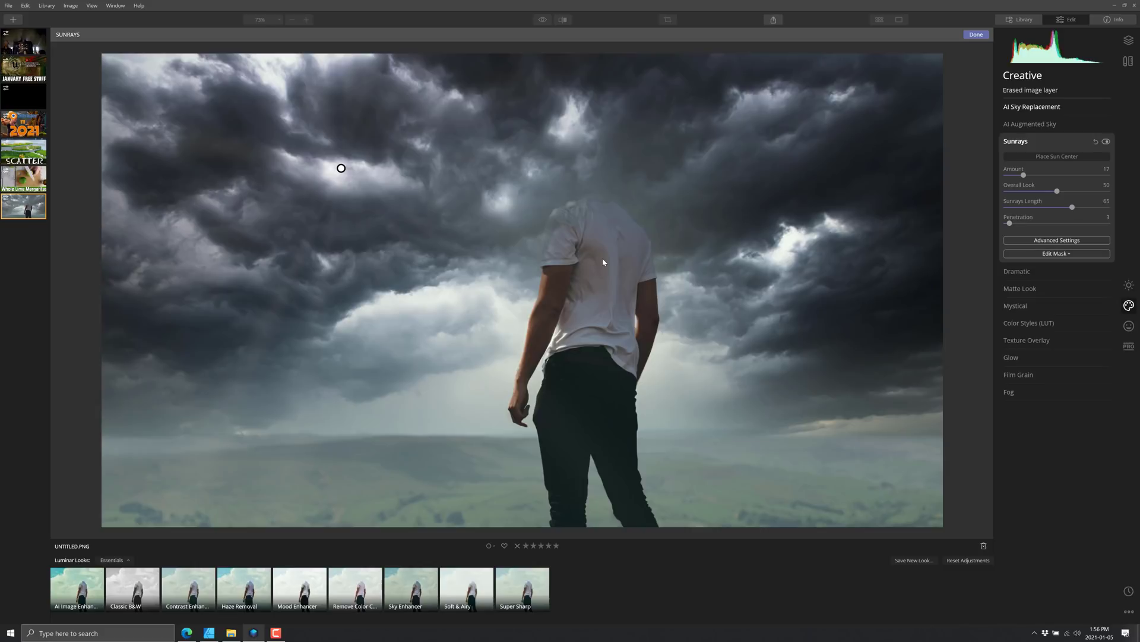
mouse_move(341, 168)
left_mouse_down()
mouse_move(588, 181)
mouse_move(605, 196)
mouse_move(575, 192)
left_mouse_up()
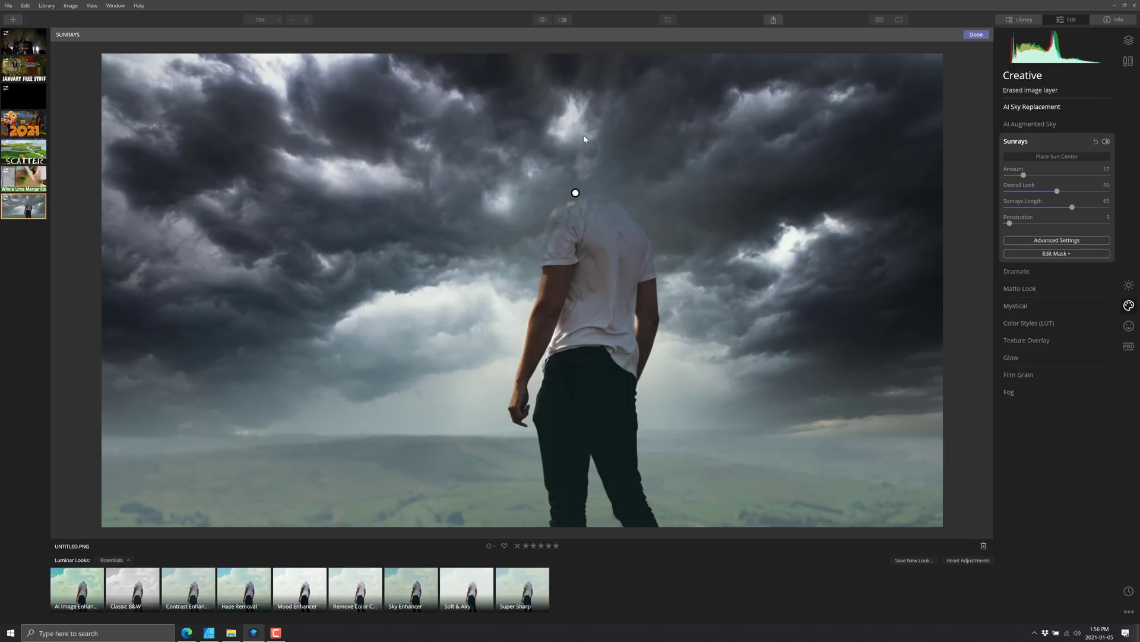
Brush a Sunrays mask over the upper clouds and erase the mask from the man's shirt
left_click(1063, 254)
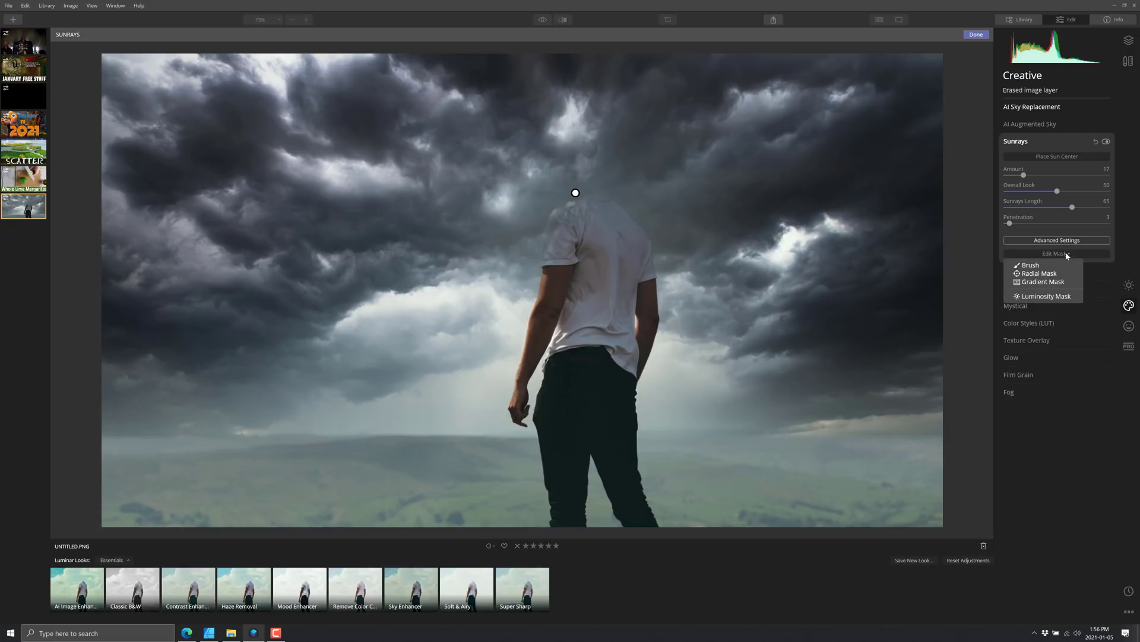
left_click(1043, 263)
mouse_move(537, 189)
left_mouse_down()
mouse_move(505, 207)
mouse_move(523, 178)
mouse_move(488, 225)
mouse_move(496, 237)
mouse_move(509, 205)
mouse_move(499, 196)
mouse_move(624, 179)
mouse_move(677, 249)
mouse_move(368, 185)
mouse_move(404, 233)
mouse_move(855, 167)
mouse_move(740, 217)
mouse_move(873, 188)
mouse_move(802, 297)
mouse_move(505, 178)
mouse_move(522, 285)
mouse_move(440, 309)
mouse_move(391, 218)
mouse_move(150, 178)
mouse_move(784, 96)
mouse_move(686, 70)
mouse_move(454, 90)
left_mouse_up()
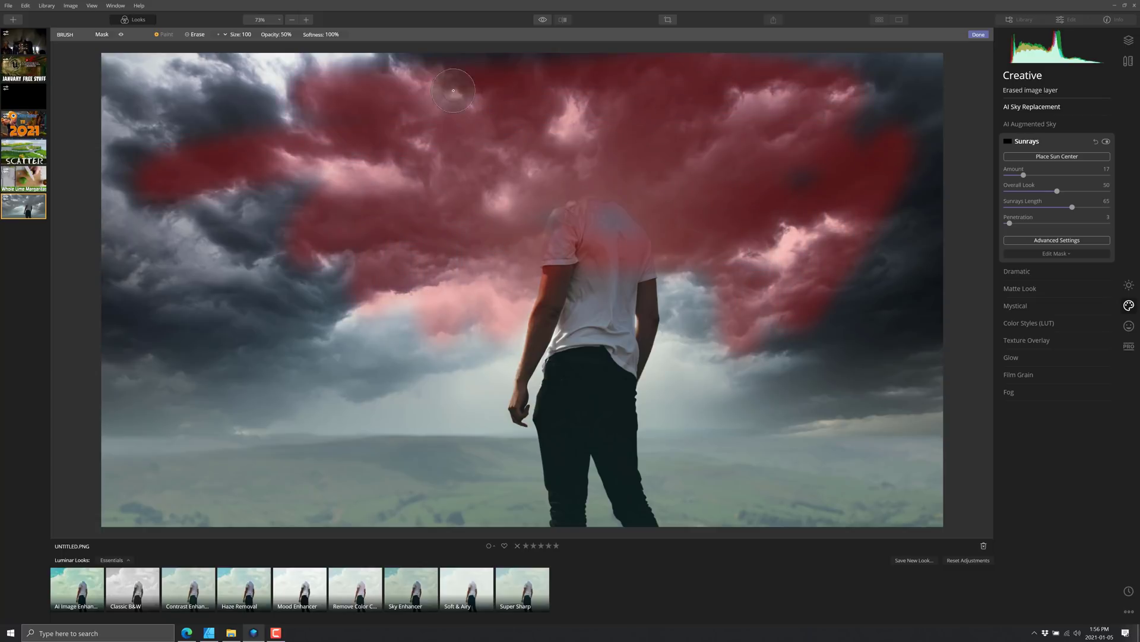
left_click(195, 34)
mouse_move(566, 257)
left_mouse_down()
mouse_move(563, 227)
mouse_move(582, 214)
mouse_move(608, 221)
mouse_move(630, 259)
mouse_move(621, 232)
mouse_move(640, 268)
mouse_move(624, 240)
mouse_move(597, 292)
mouse_move(595, 261)
mouse_move(579, 274)
mouse_move(573, 229)
mouse_move(615, 238)
mouse_move(628, 270)
mouse_move(628, 279)
mouse_move(611, 261)
mouse_move(594, 294)
left_mouse_up()
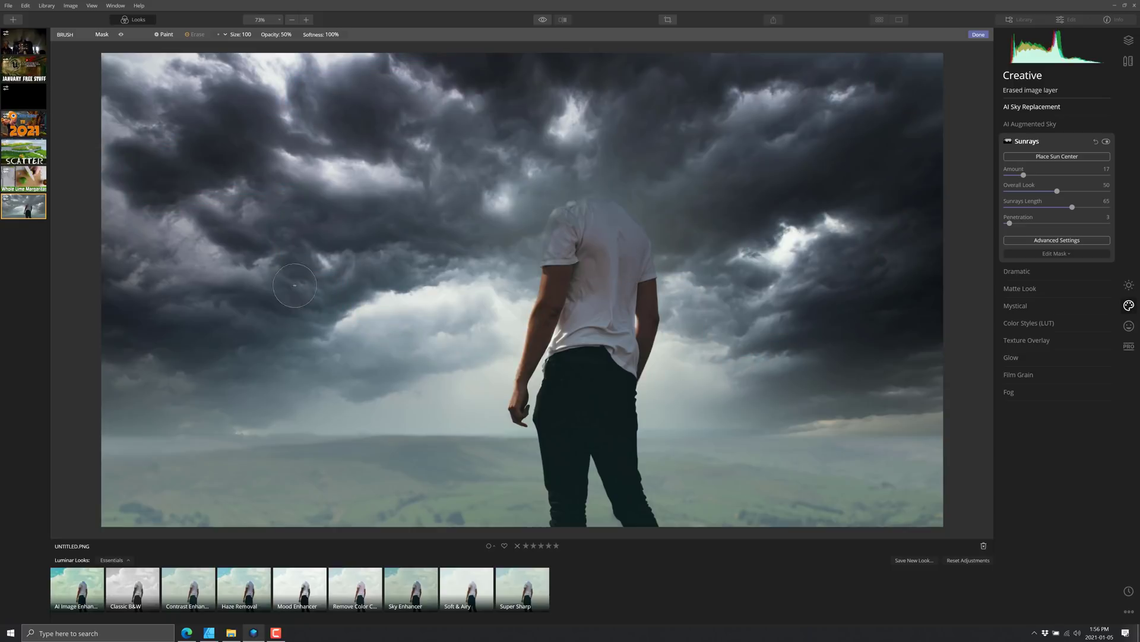
left_click(979, 34)
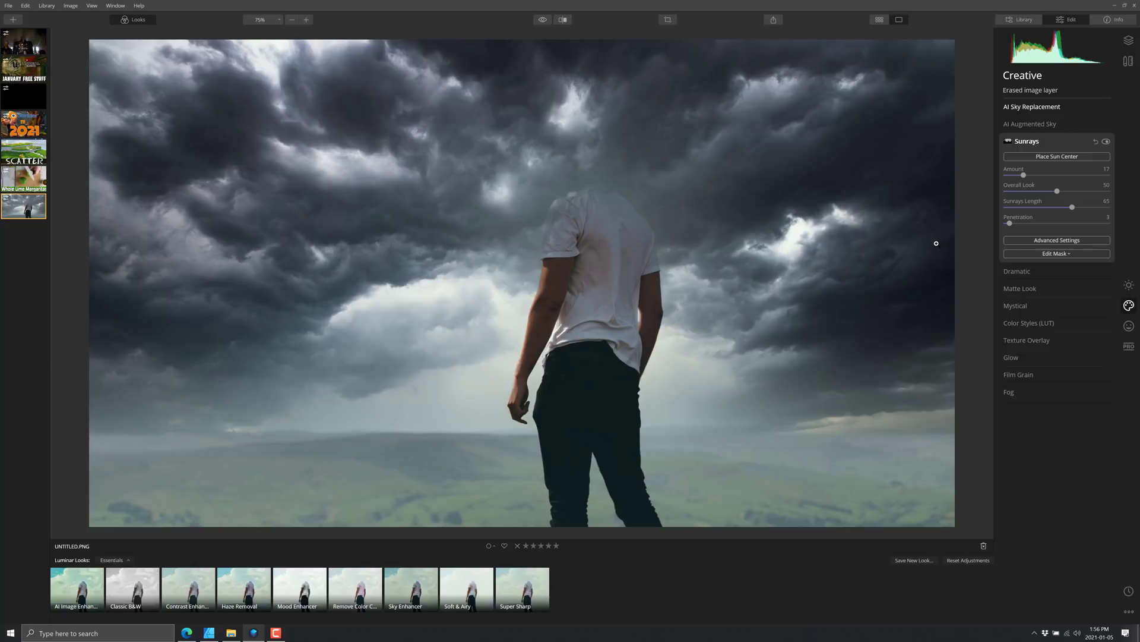
Review the AI Sky Replacement and AI Augmented Sky settings, and show the Portrait tools
left_click(1044, 107)
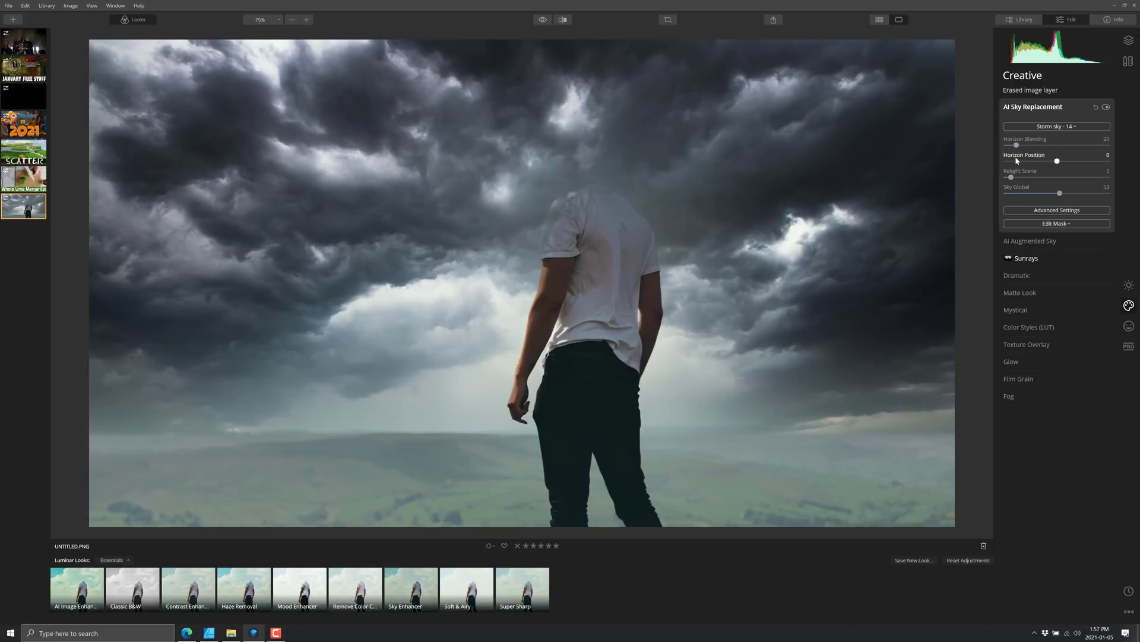
left_click(1048, 242)
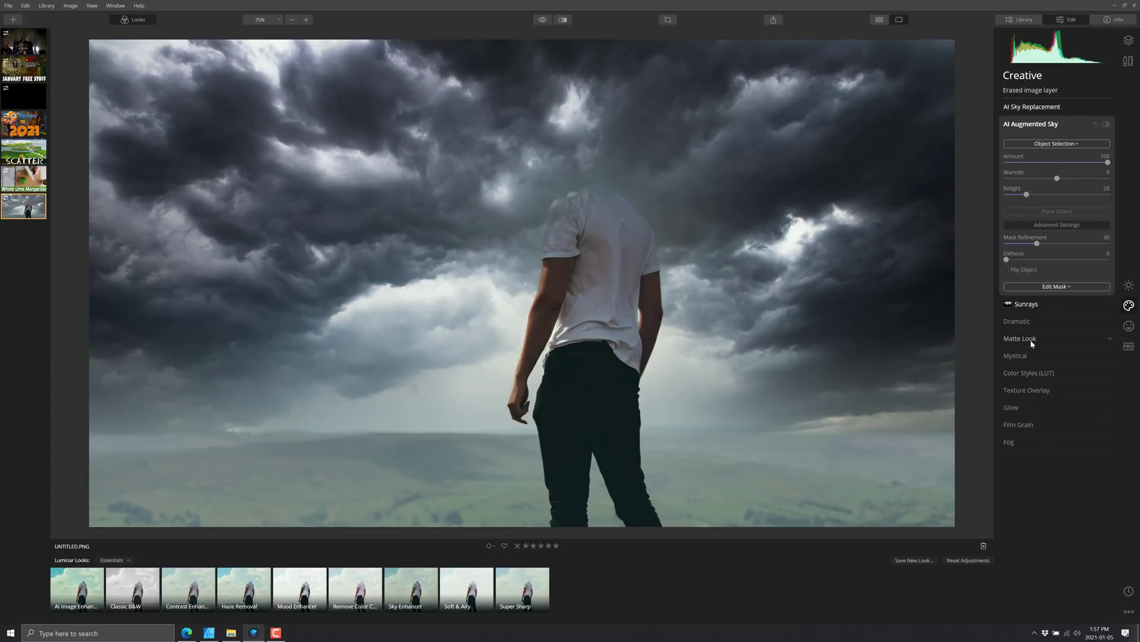
left_click(1129, 326)
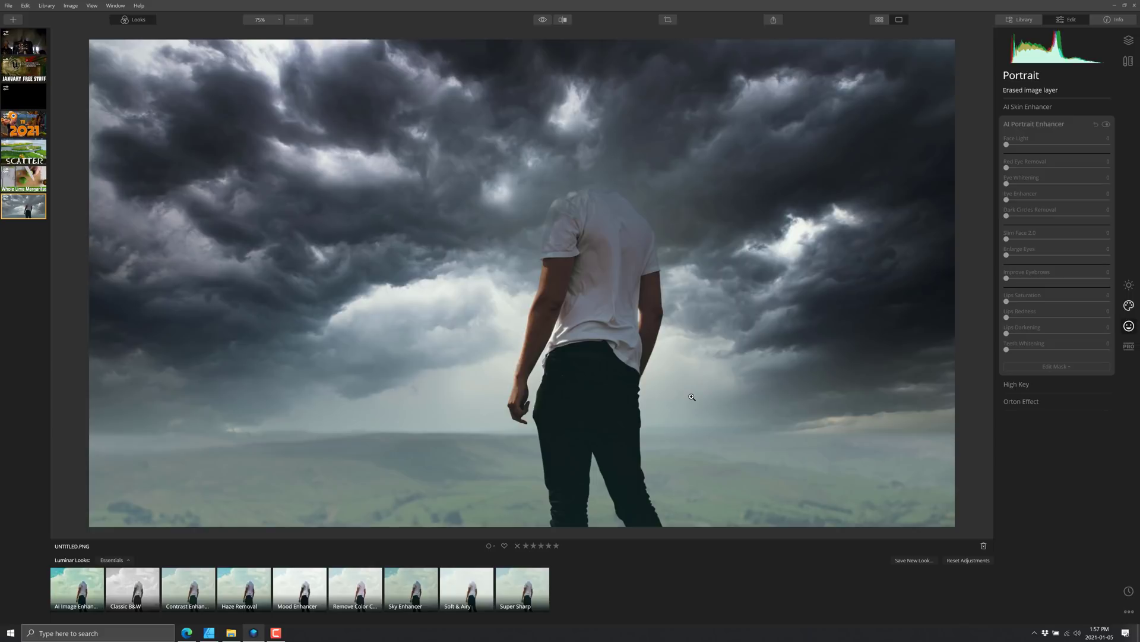
Switch to the browser and review the tiers and included software on the Humble Luminar 4 bundle page
key("alt+Tab")
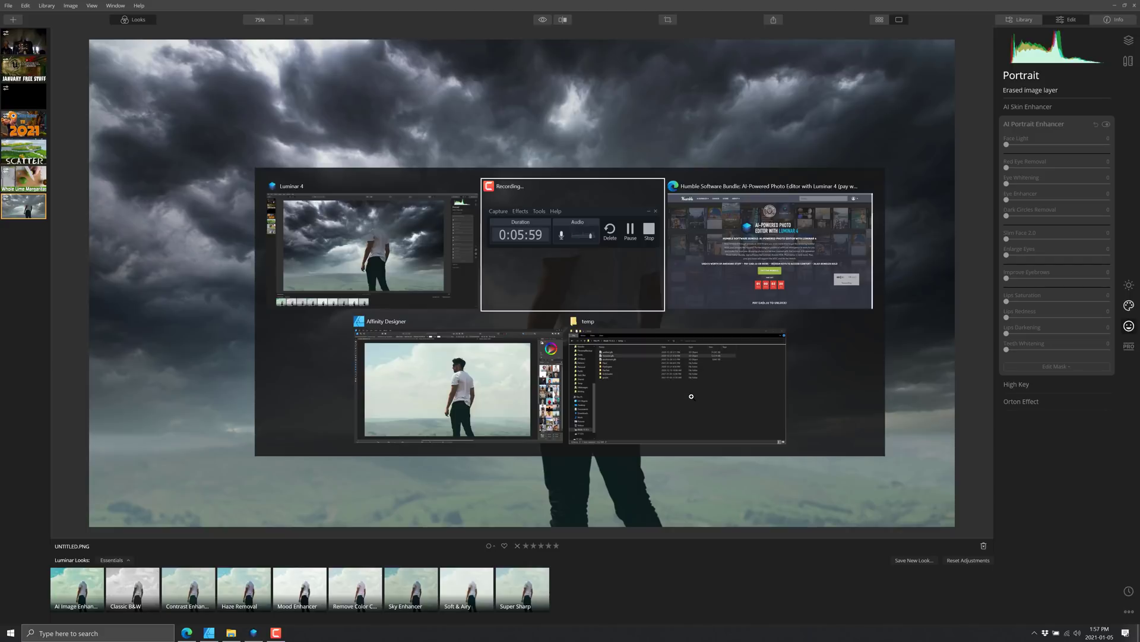
scroll(815, 438, "down", 8)
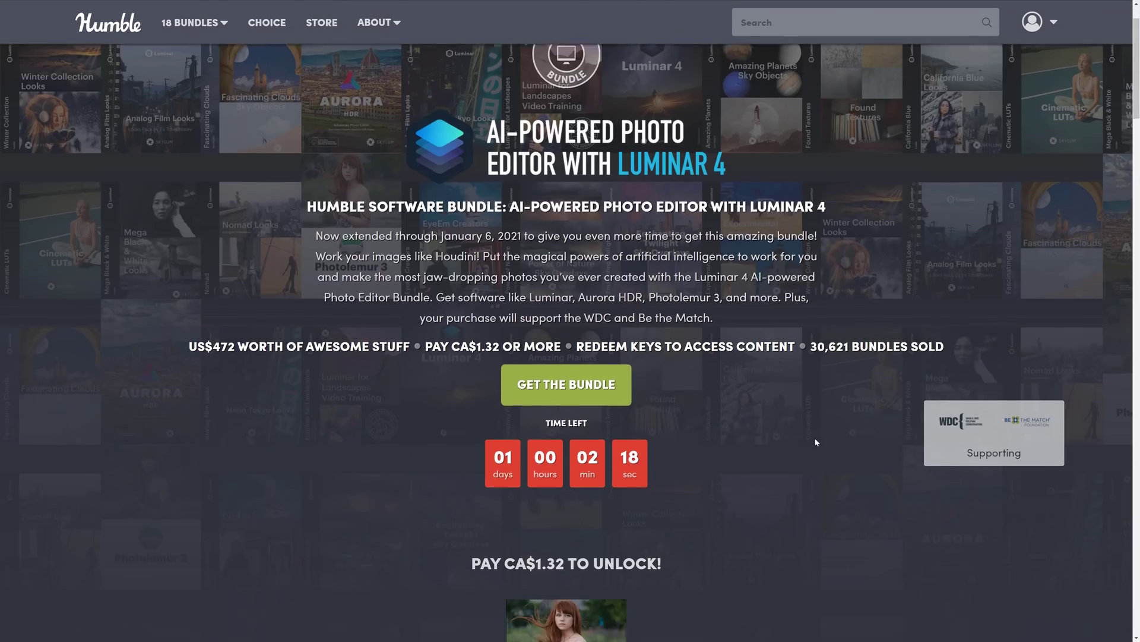
scroll(815, 438, "down", 18)
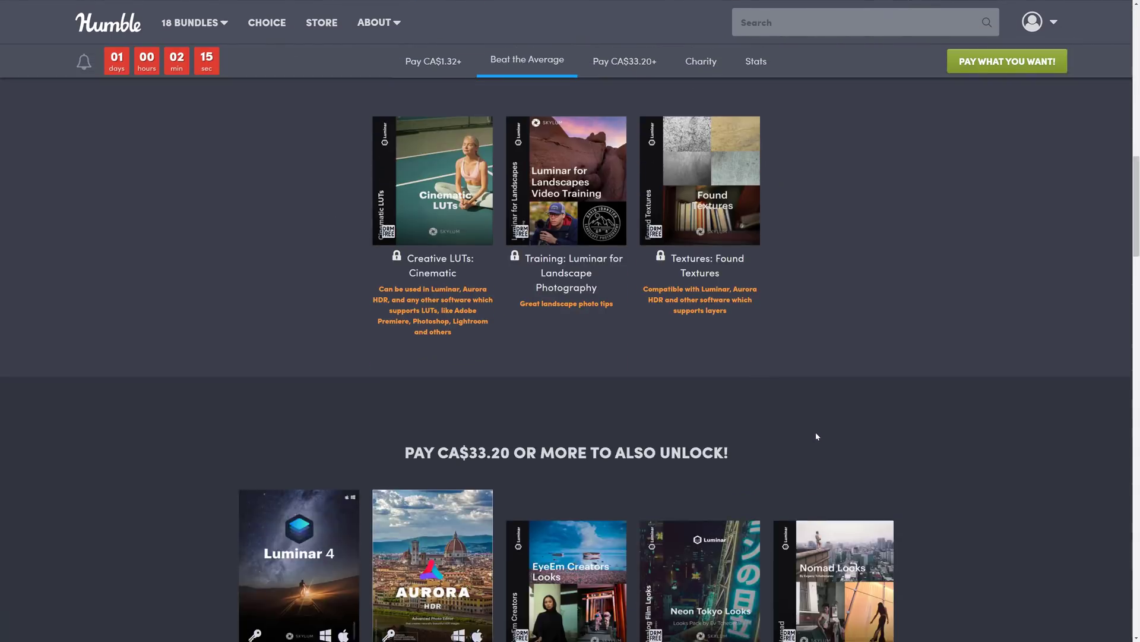
scroll(929, 430, "down", 4)
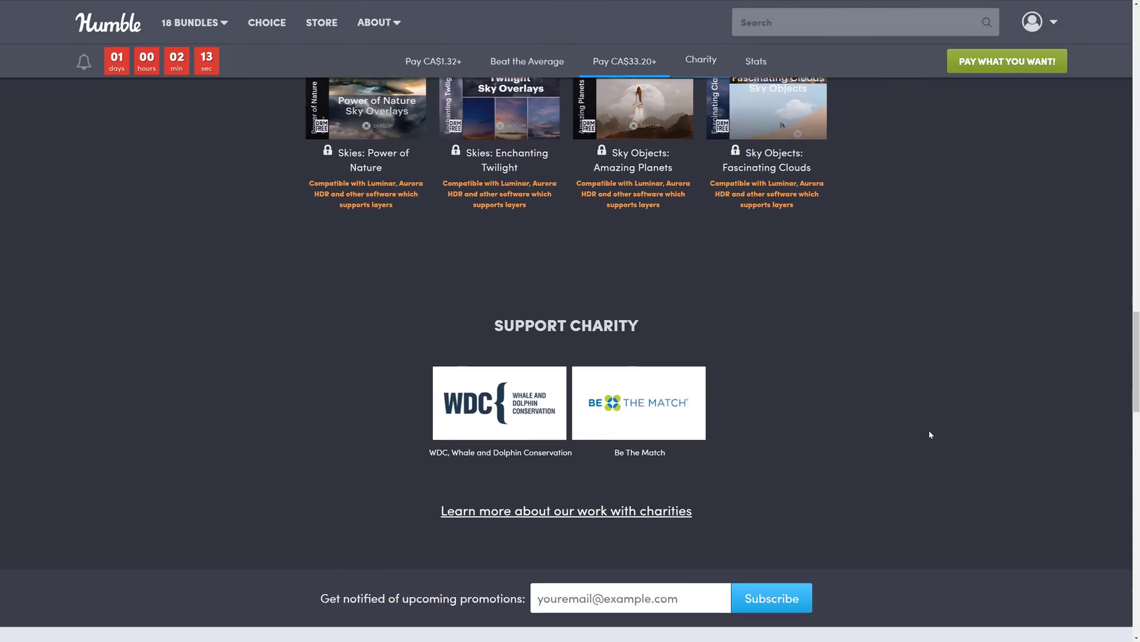
scroll(929, 418, "up", 8)
scroll(929, 413, "up", 4)
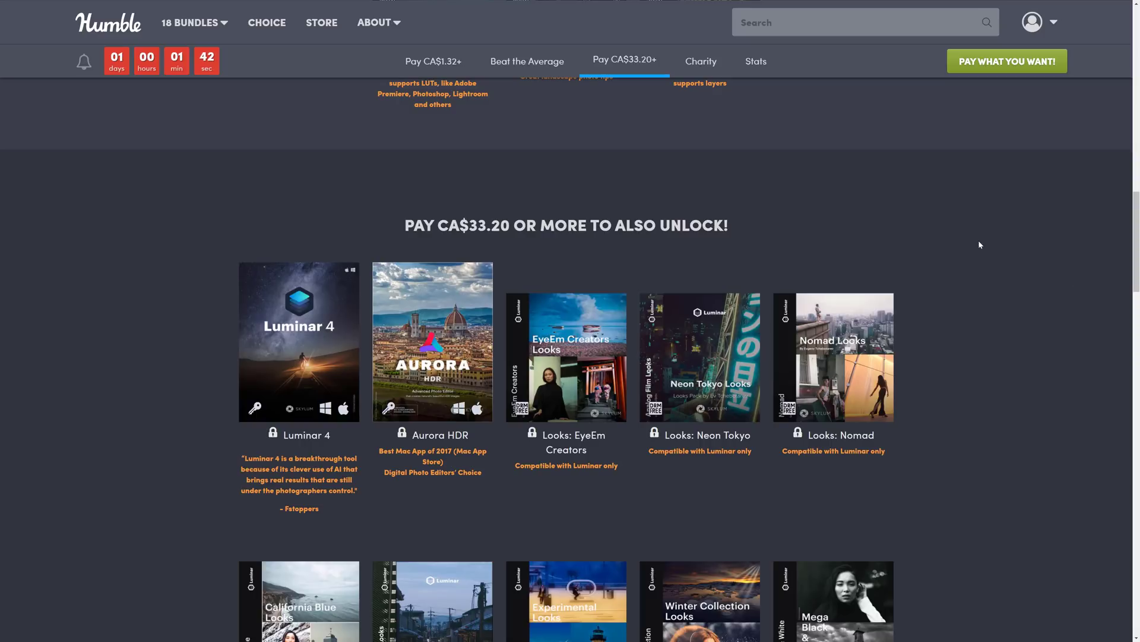
Switch to the NVIDIA GauGAN Beta page, agree to its terms and generate the sky-and-sea map in the blue sunset-over-water style
key("ctrl+Tab")
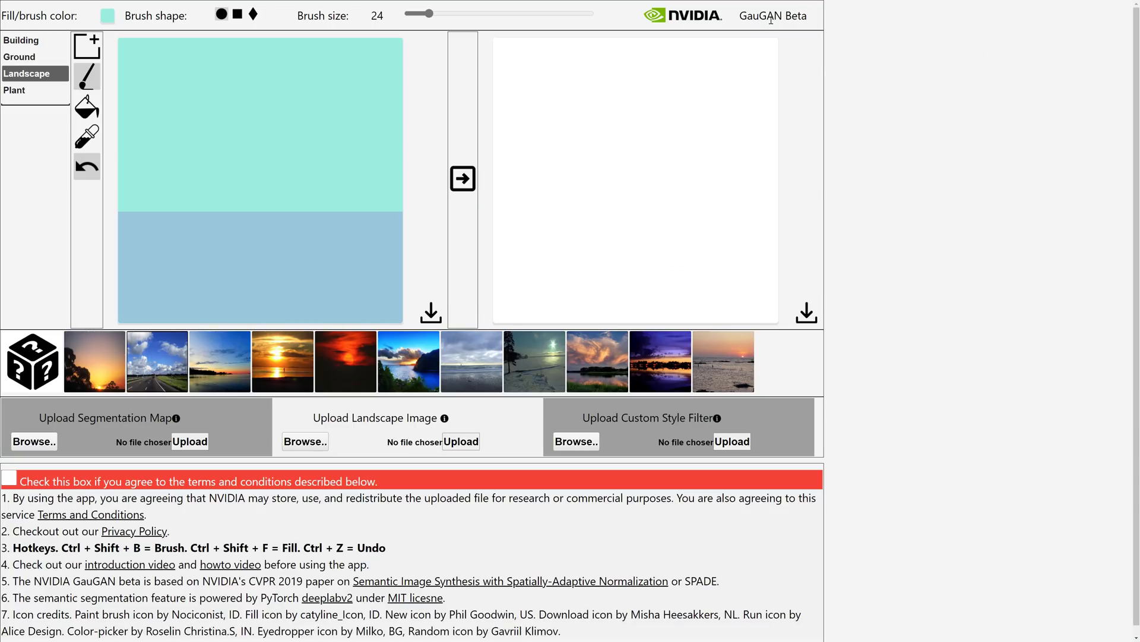
left_click(9, 477)
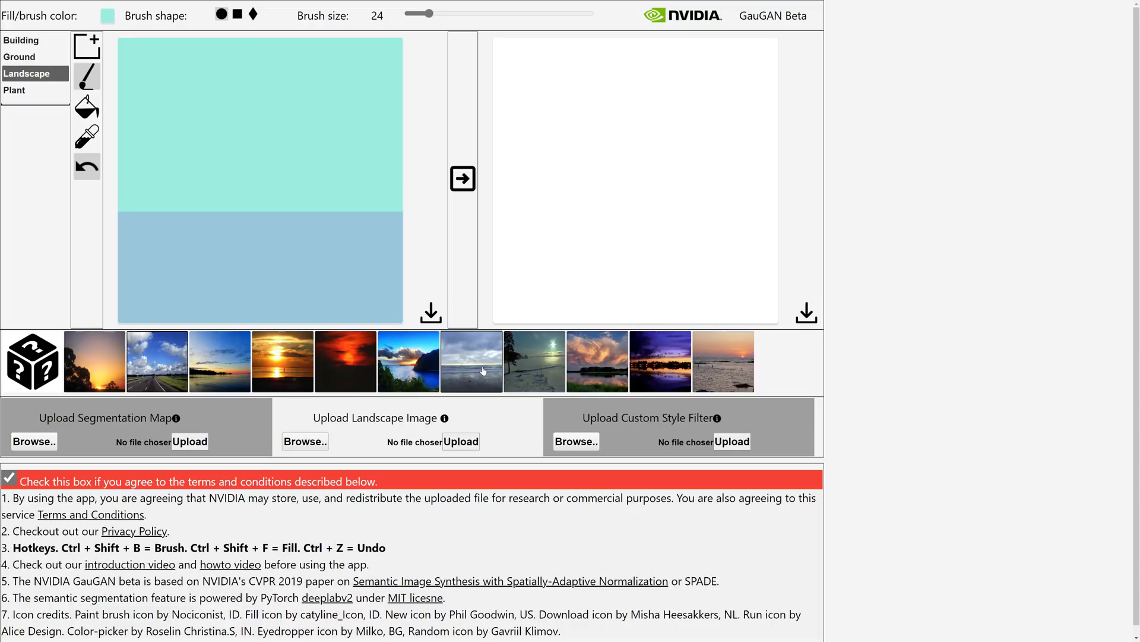
left_click(9, 479)
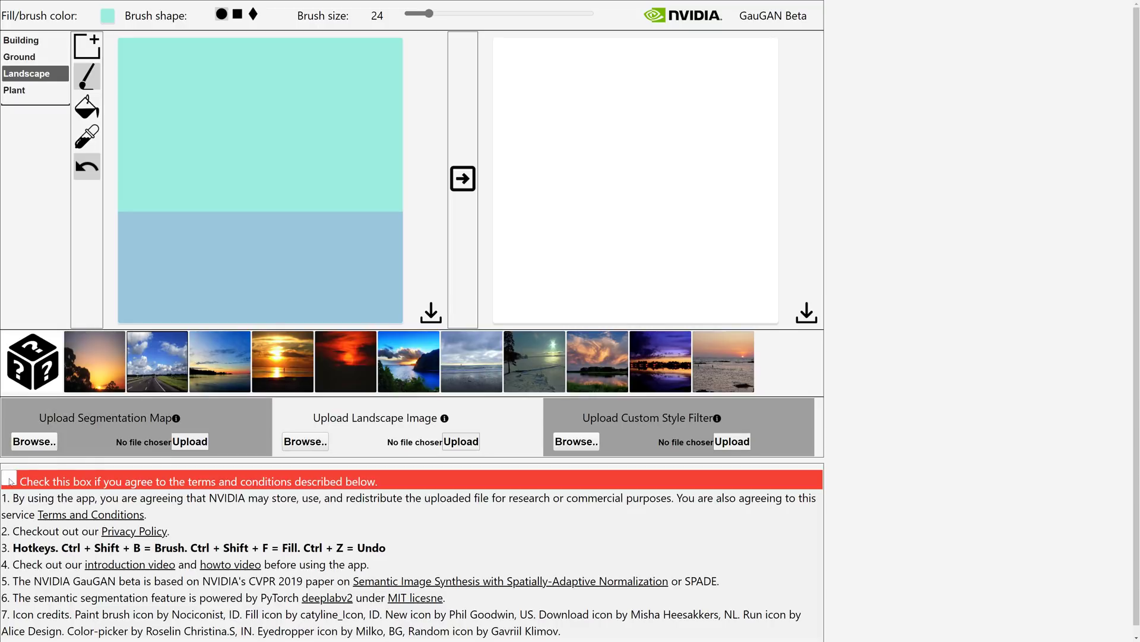
left_click(10, 481)
mouse_move(457, 4)
left_click(219, 378)
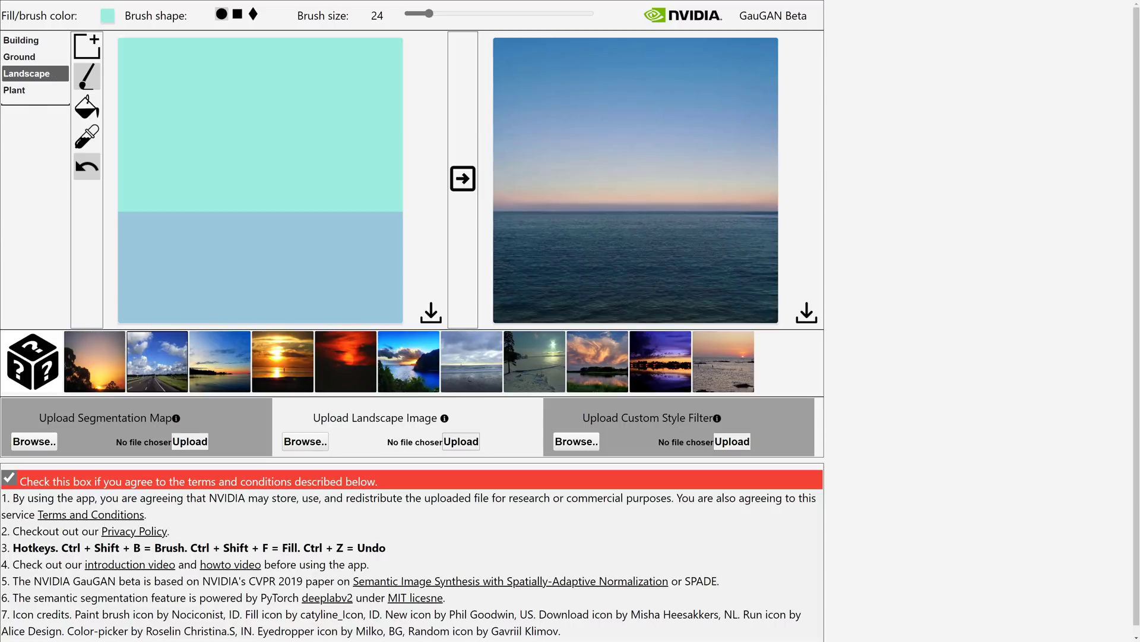
Paint a small and a larger Rock at opposite ends of the horizon and generate the landscape
mouse_move(35, 77)
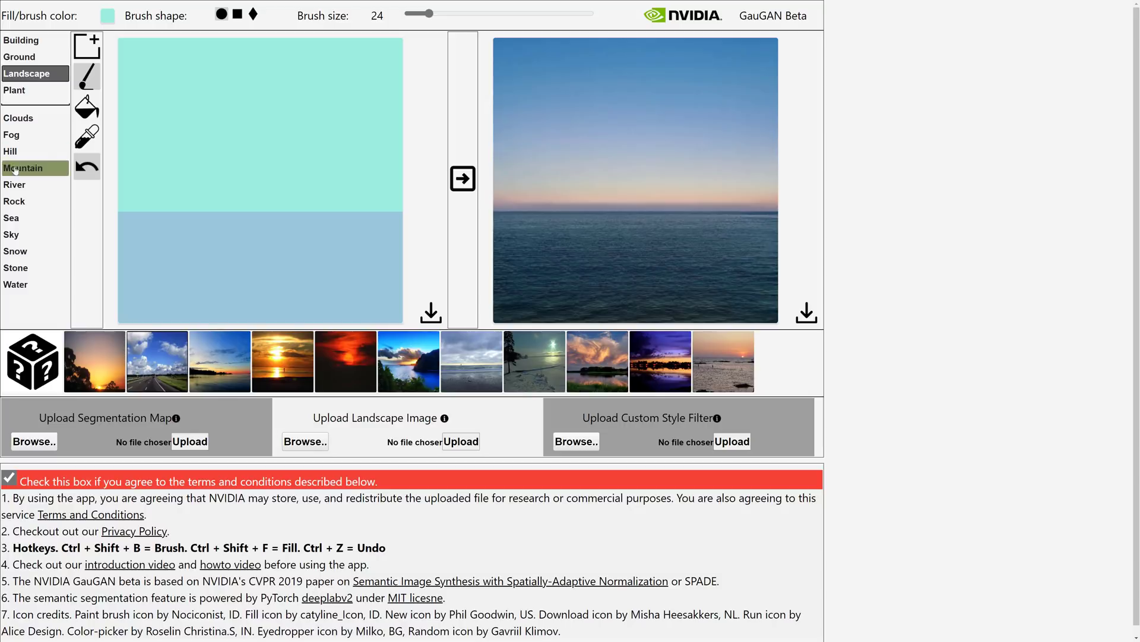
left_click(23, 202)
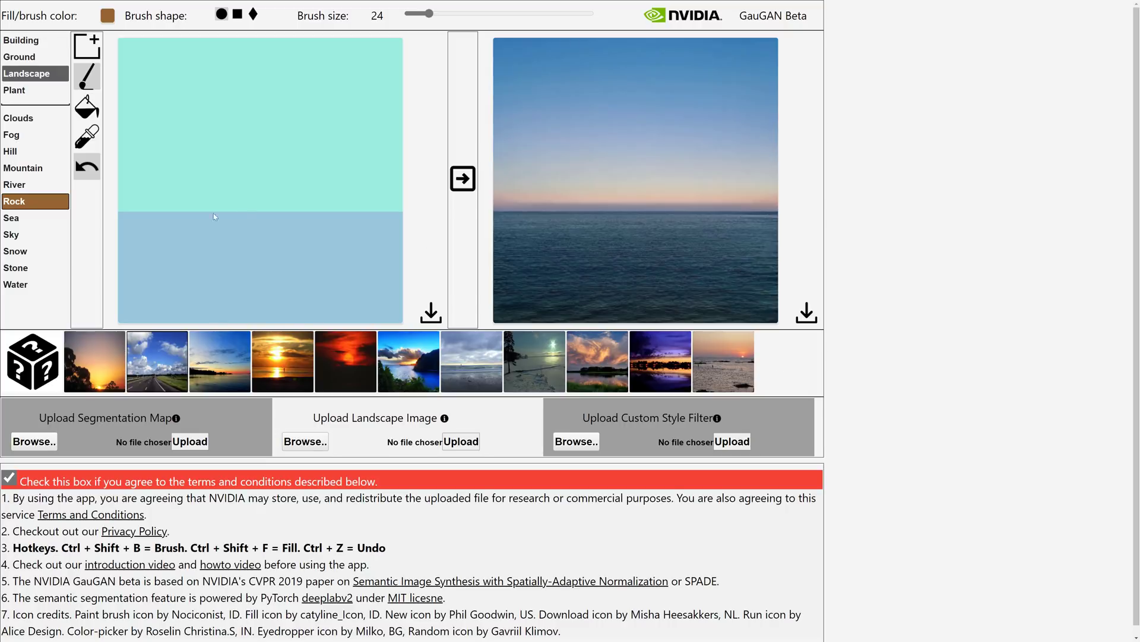
left_click_drag(168, 221, 173, 221)
mouse_move(363, 203)
left_mouse_down()
mouse_move(351, 230)
mouse_move(365, 223)
mouse_move(373, 234)
mouse_move(377, 219)
mouse_move(366, 238)
left_mouse_up()
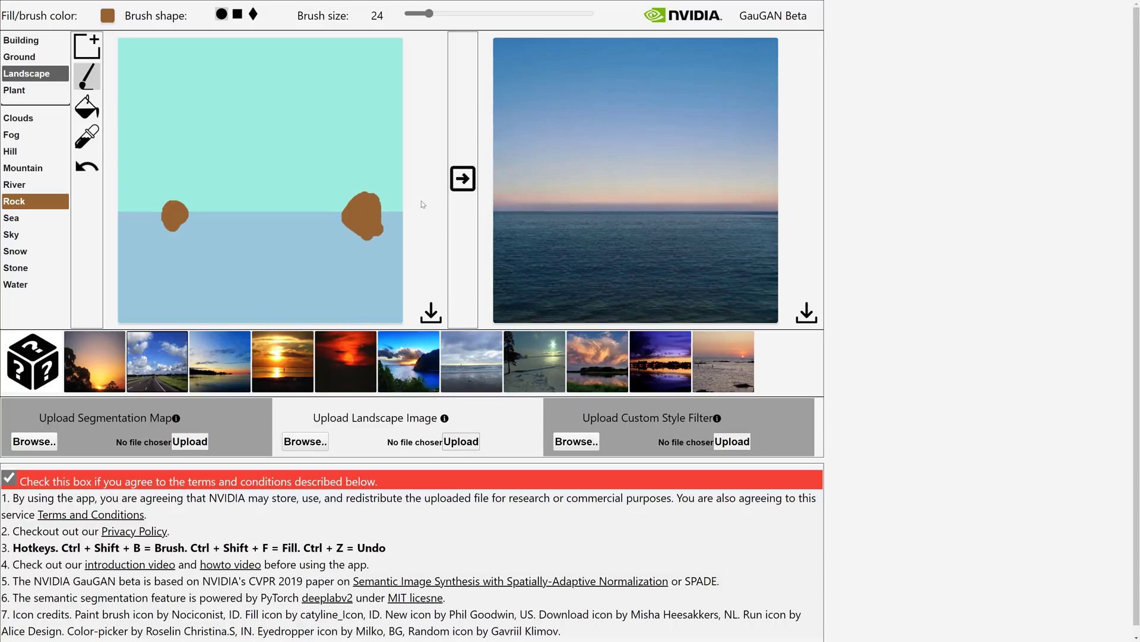
left_click(467, 173)
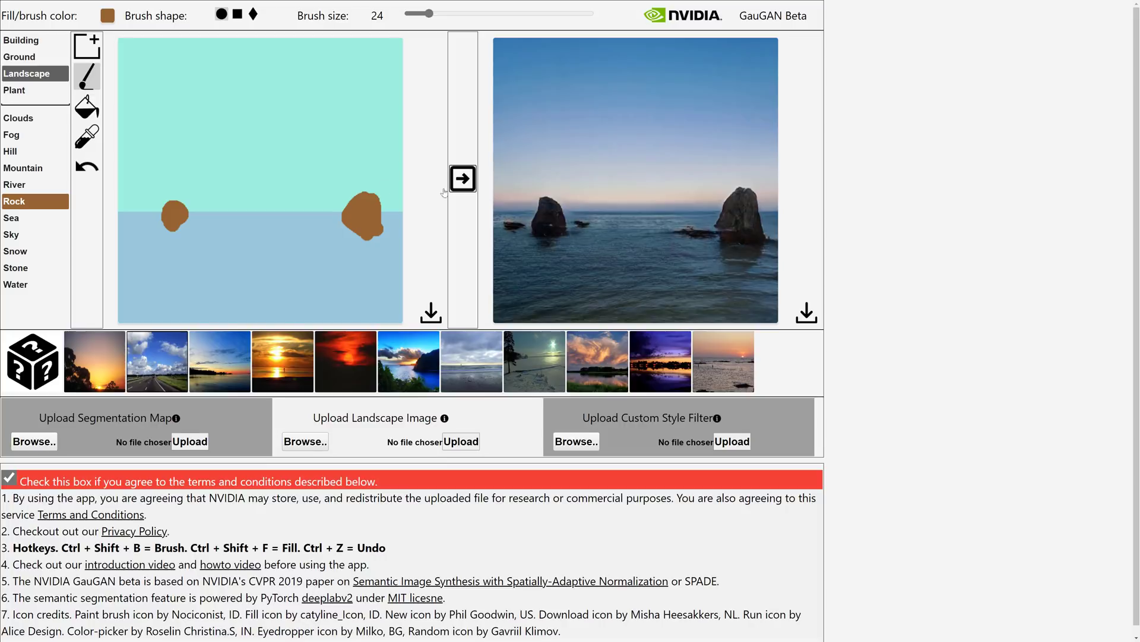
Outline a large Mountain rising from the horizon behind the larger rock, fill it and generate the landscape
left_click(23, 167)
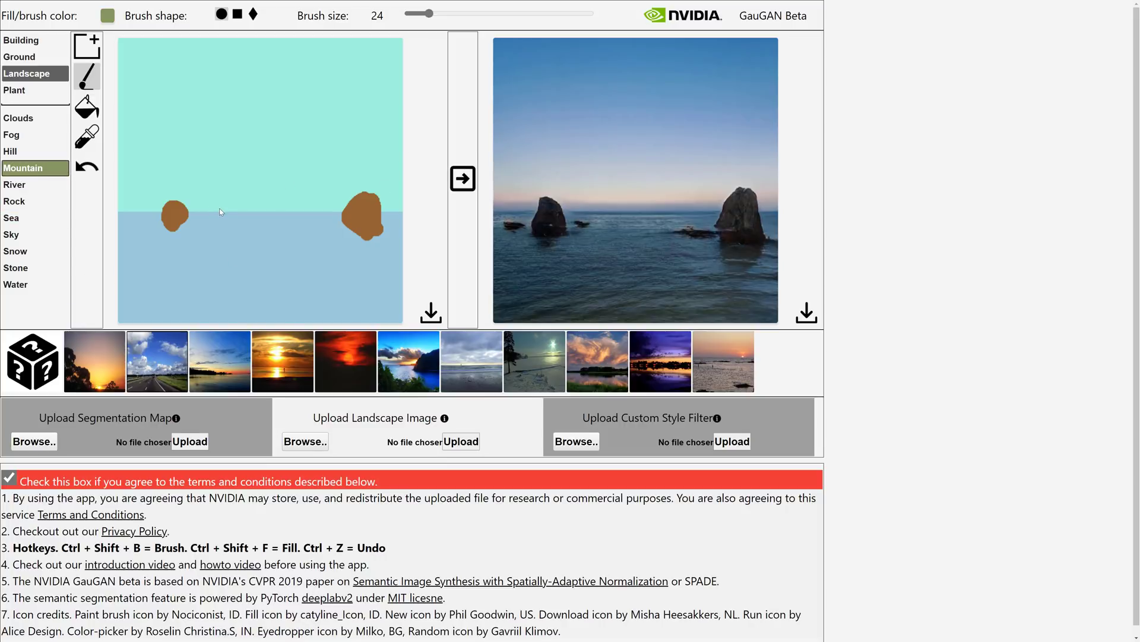
mouse_move(219, 211)
left_mouse_down()
mouse_move(337, 43)
mouse_move(380, 67)
mouse_move(398, 92)
mouse_move(393, 211)
mouse_move(355, 186)
mouse_move(332, 205)
mouse_move(220, 212)
left_mouse_up()
left_click(86, 107)
left_click(315, 136)
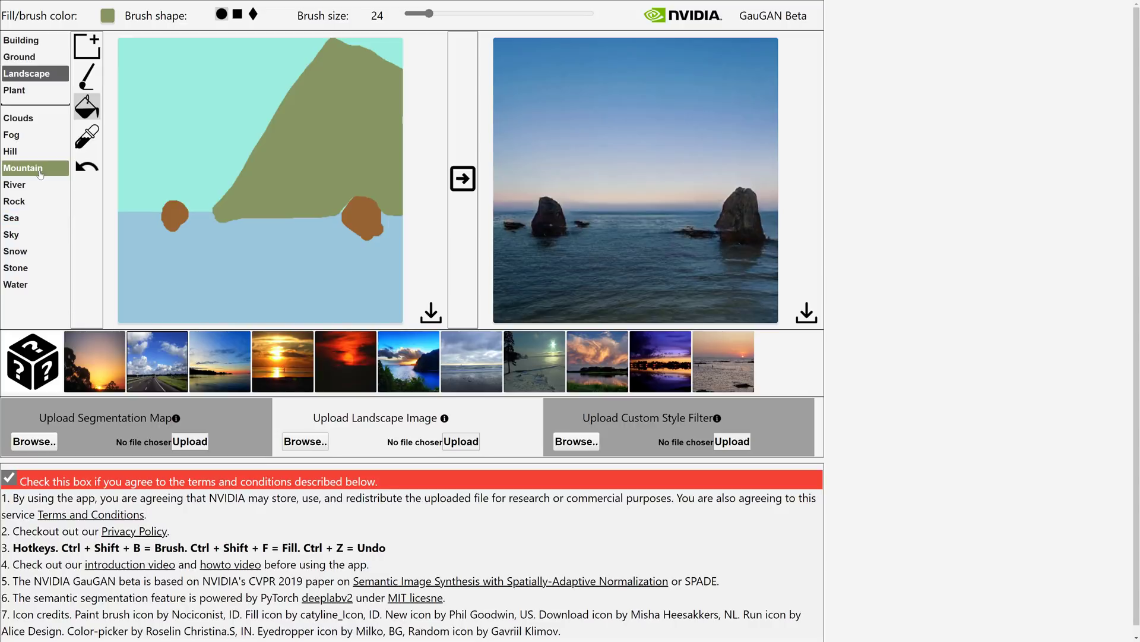
left_click(460, 186)
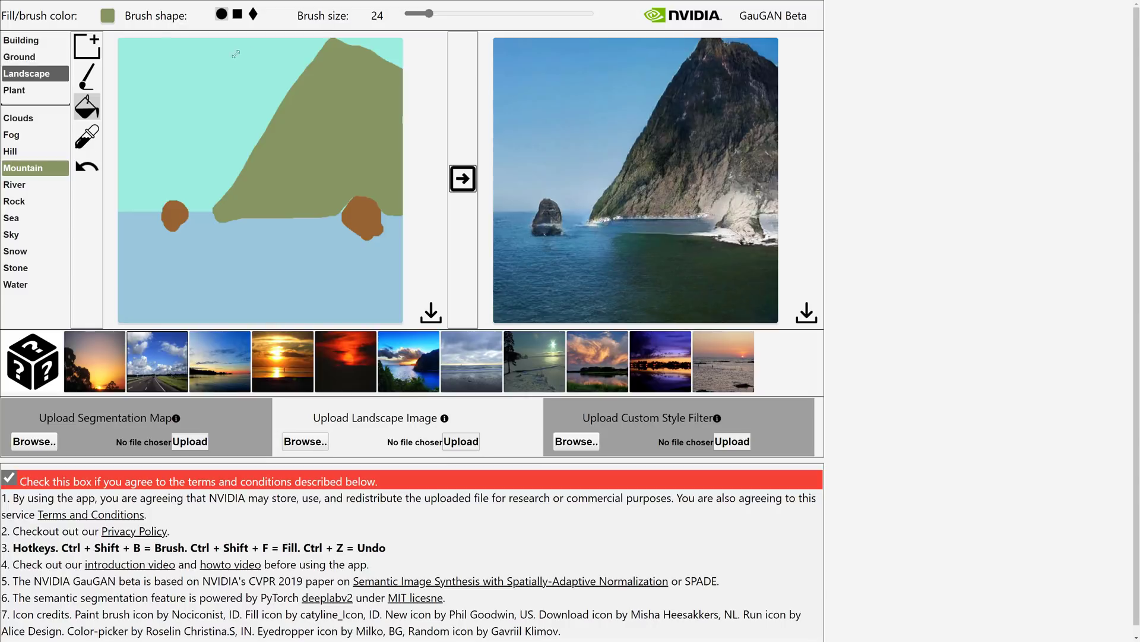
Brush Snow over the mountain's peak and generate the landscape
left_click(22, 60)
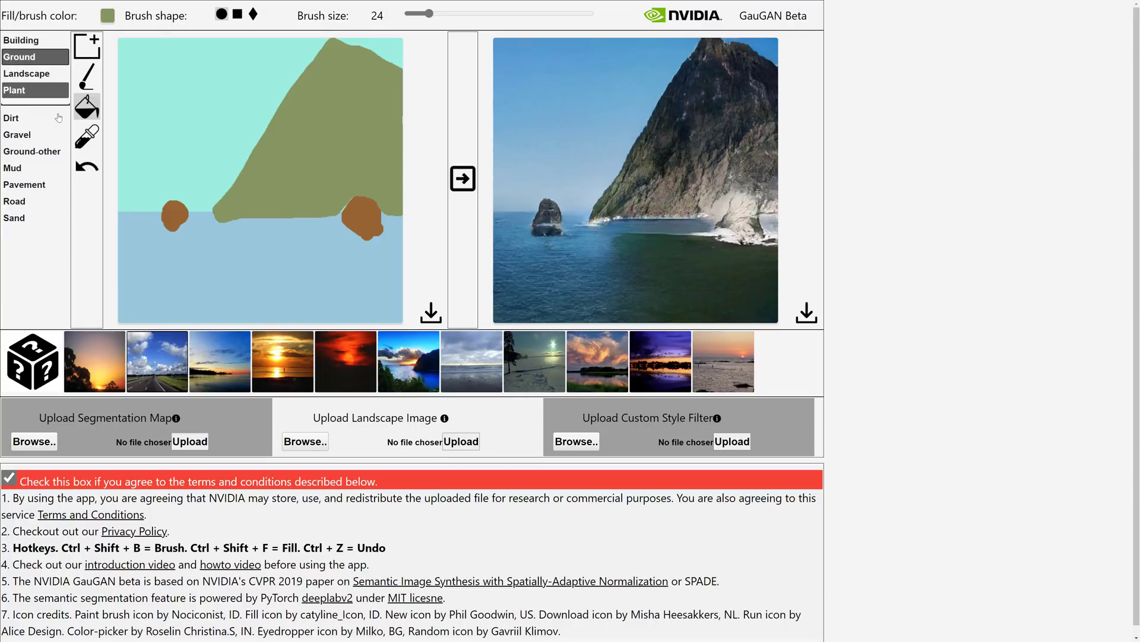
left_click(20, 76)
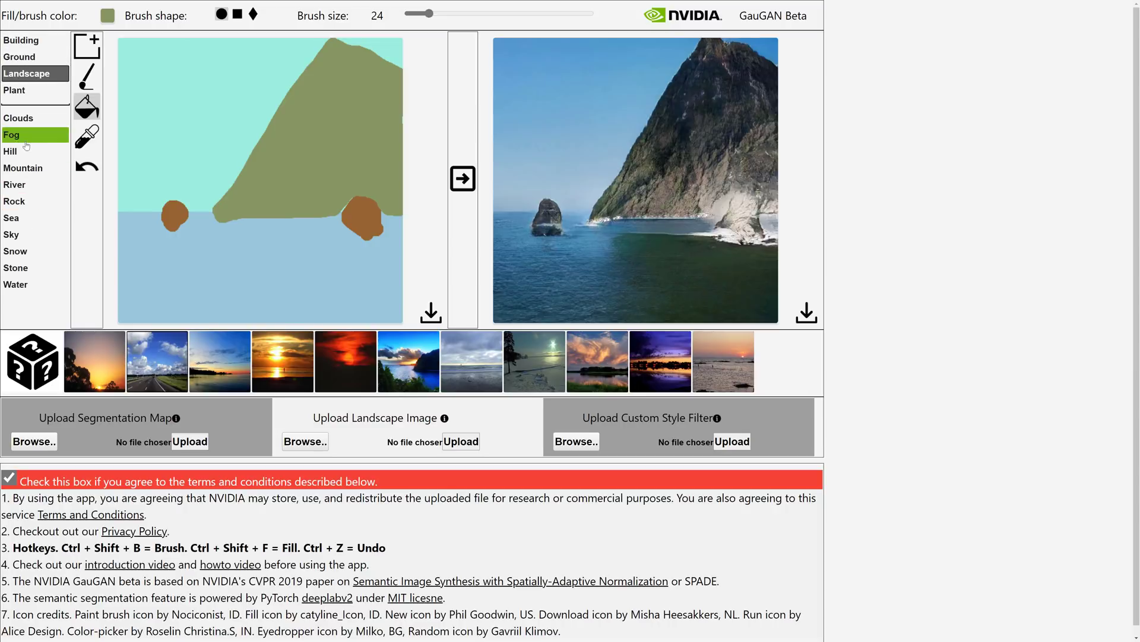
left_click(17, 251)
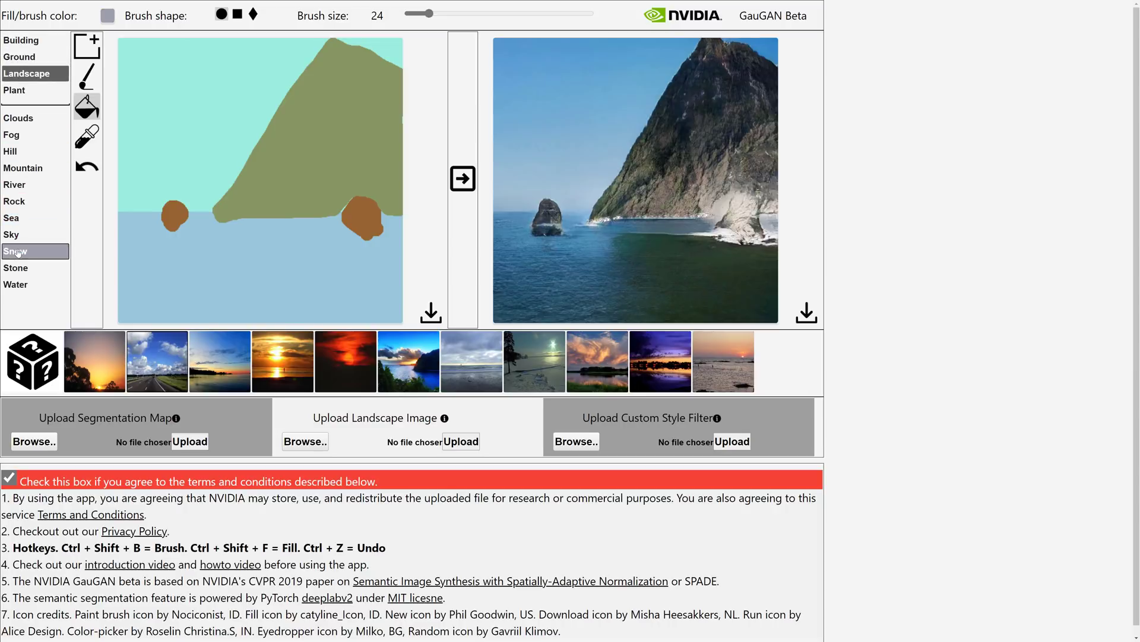
left_click(331, 46)
key("ctrl+z")
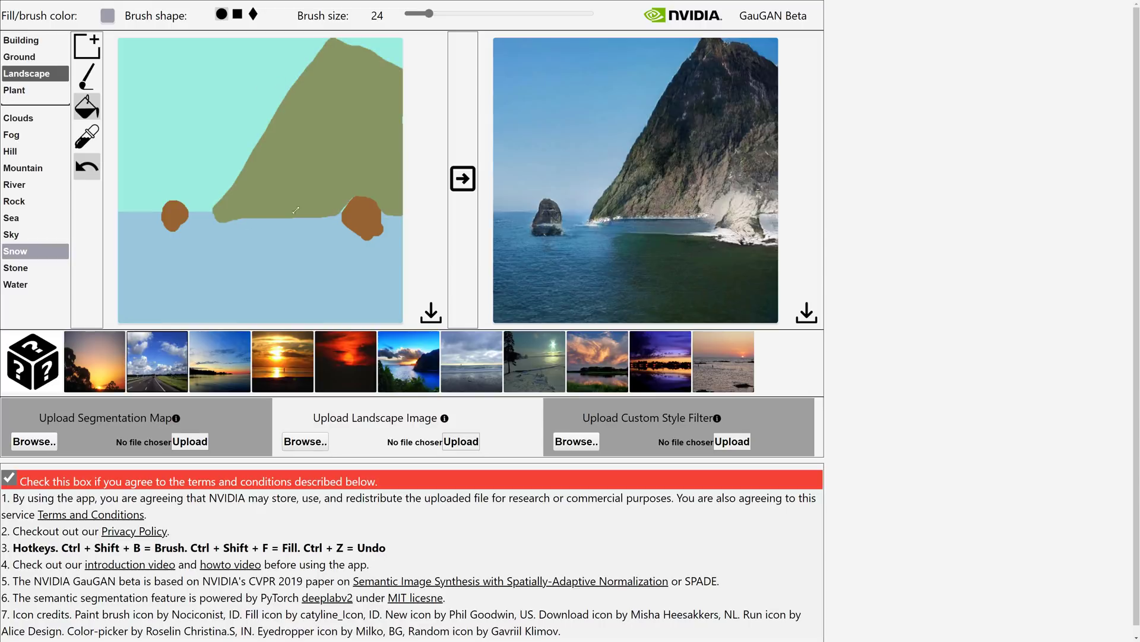
left_click(87, 76)
mouse_move(335, 52)
left_mouse_down()
mouse_move(395, 72)
mouse_move(337, 46)
mouse_move(302, 72)
left_mouse_up()
left_click(462, 178)
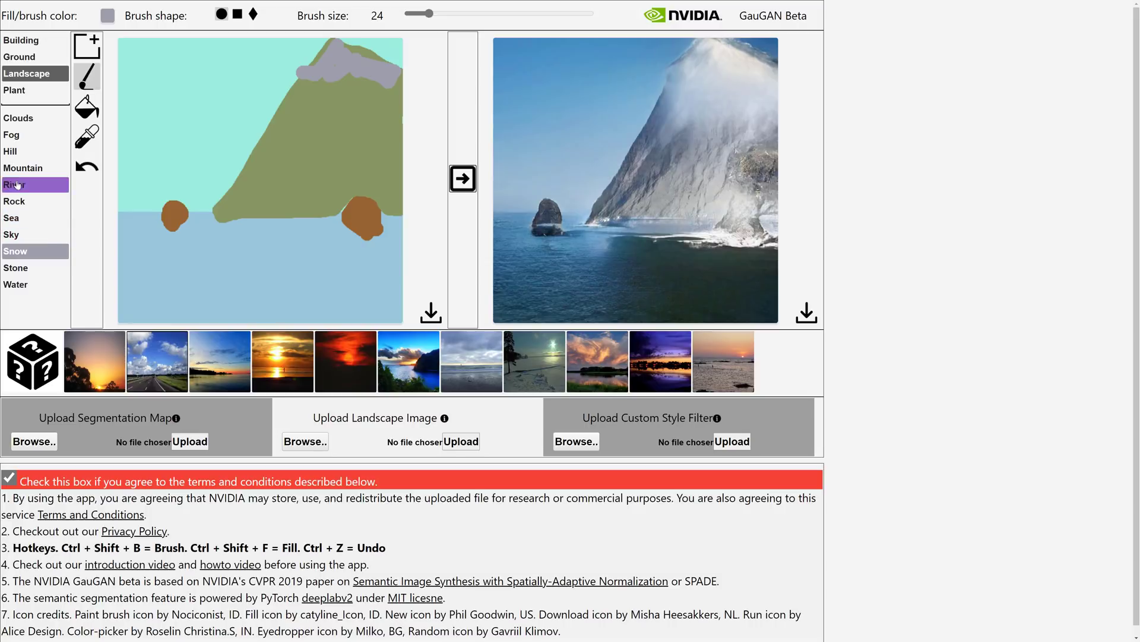
Paint Mud over most of the sea in the foreground below the mountain and generate the landscape
left_click(13, 90)
left_click(39, 134)
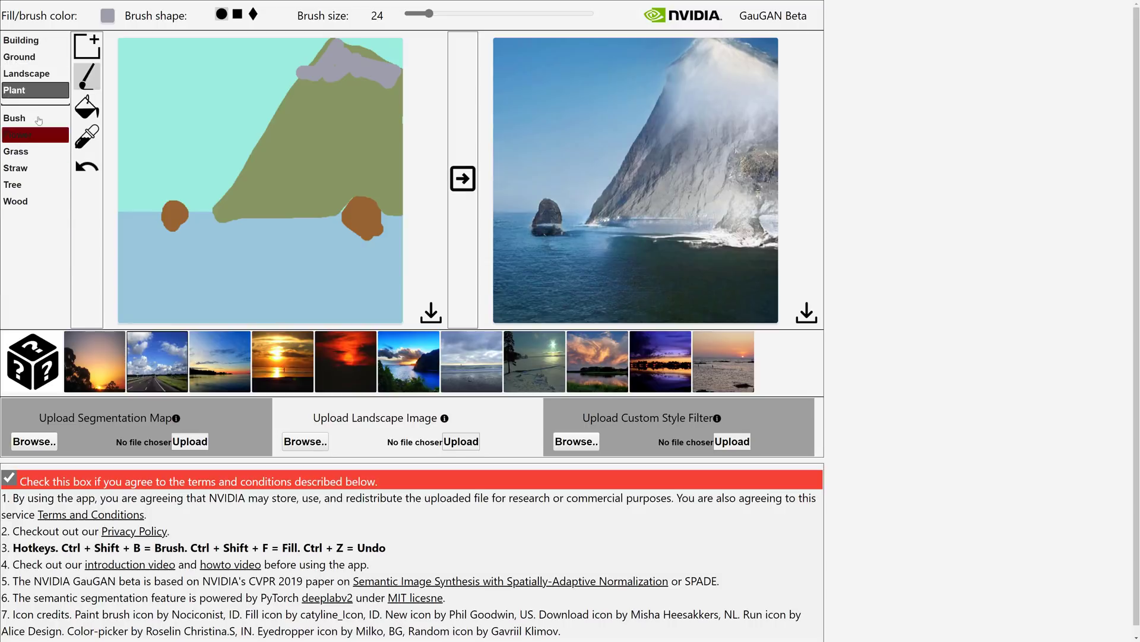
left_click(21, 58)
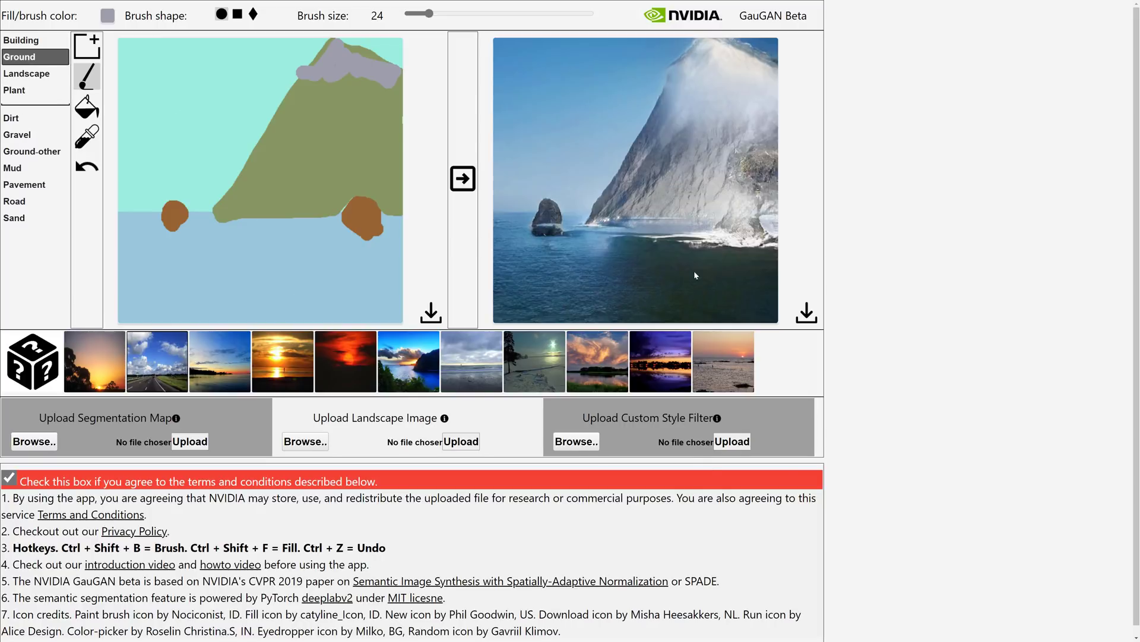
left_click(12, 169)
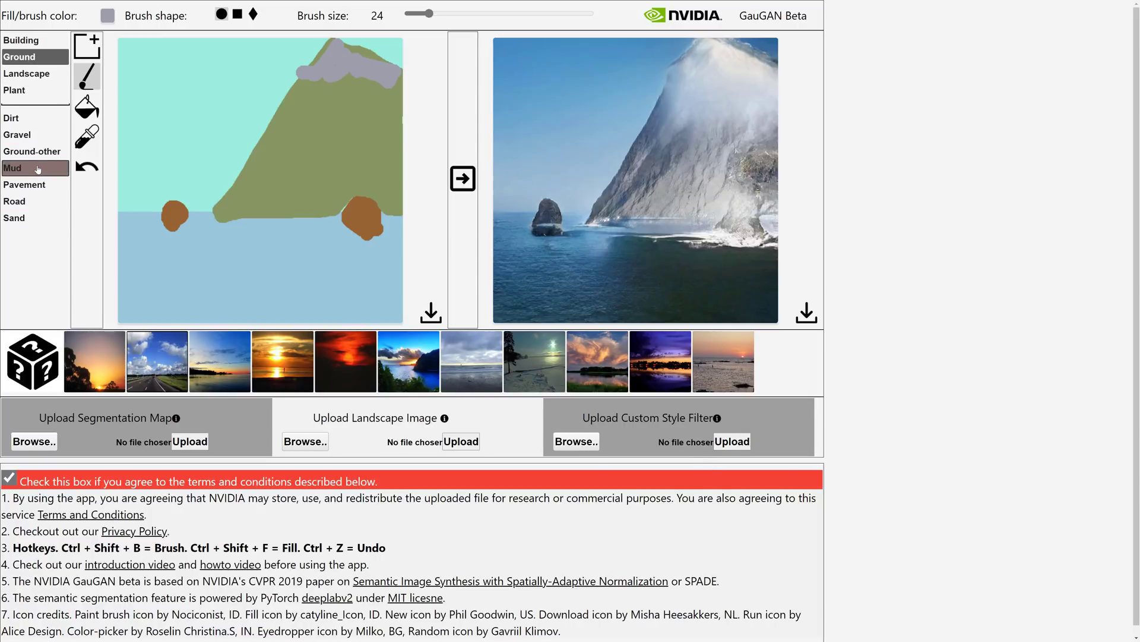
mouse_move(352, 307)
left_mouse_down()
mouse_move(397, 307)
mouse_move(190, 312)
mouse_move(267, 288)
mouse_move(371, 285)
mouse_move(395, 310)
mouse_move(101, 301)
mouse_move(174, 262)
mouse_move(300, 240)
mouse_move(328, 260)
mouse_move(399, 266)
mouse_move(261, 278)
mouse_move(266, 209)
mouse_move(217, 225)
mouse_move(315, 218)
mouse_move(359, 230)
mouse_move(397, 215)
mouse_move(381, 248)
mouse_move(295, 229)
mouse_move(228, 242)
left_mouse_up()
left_click(462, 179)
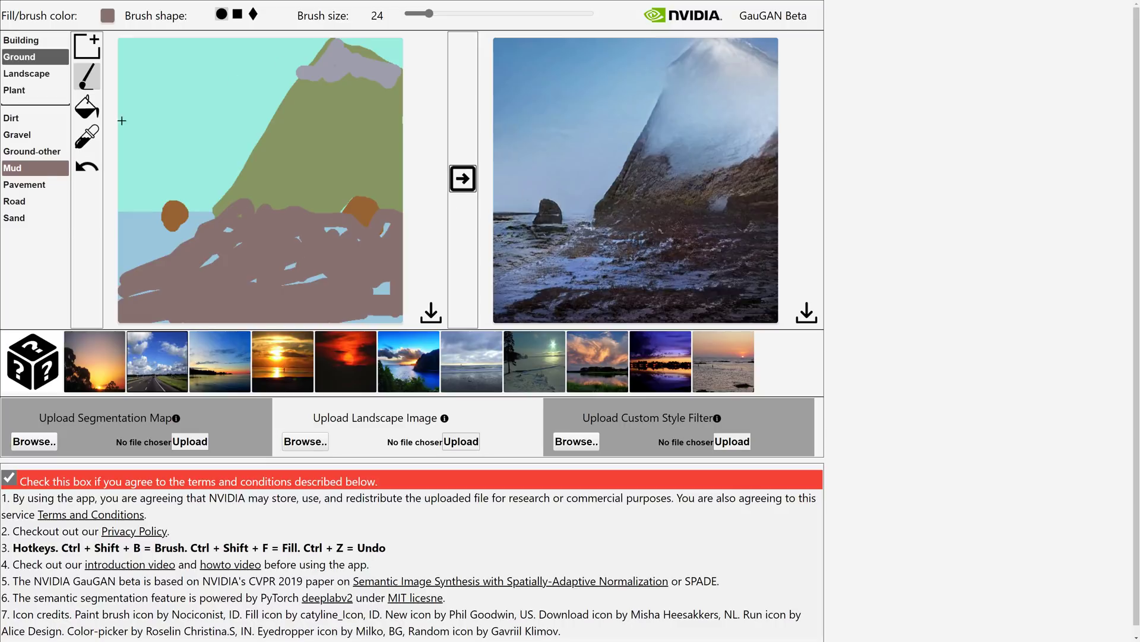
Paint a small patch of Clouds in the open sky opposite the mountain and generate the landscape
left_click(26, 73)
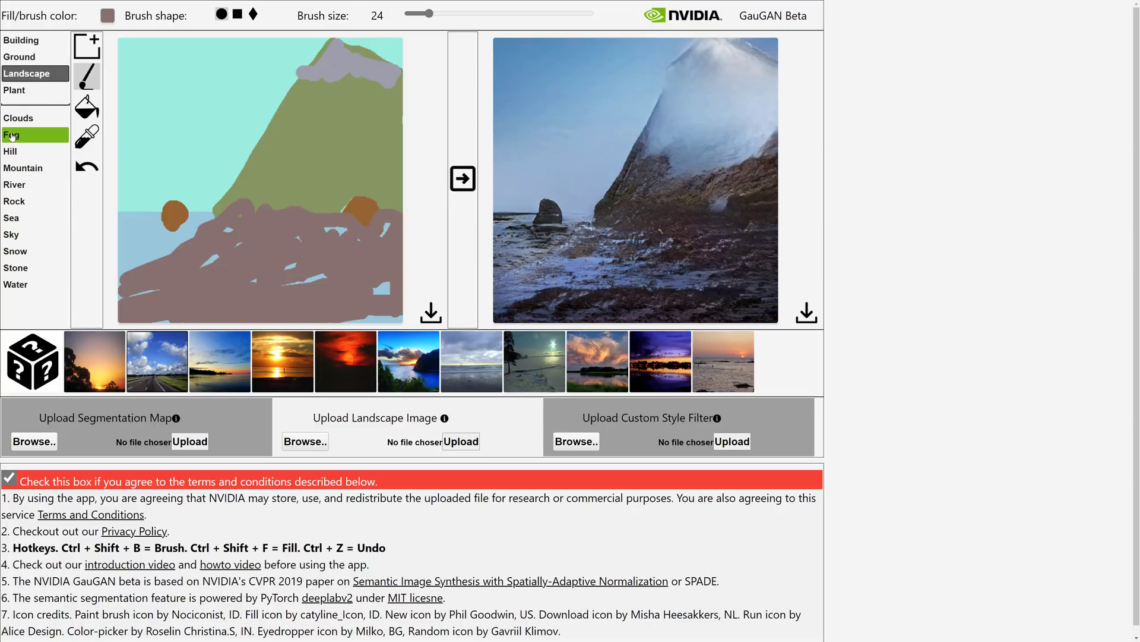
left_click(13, 119)
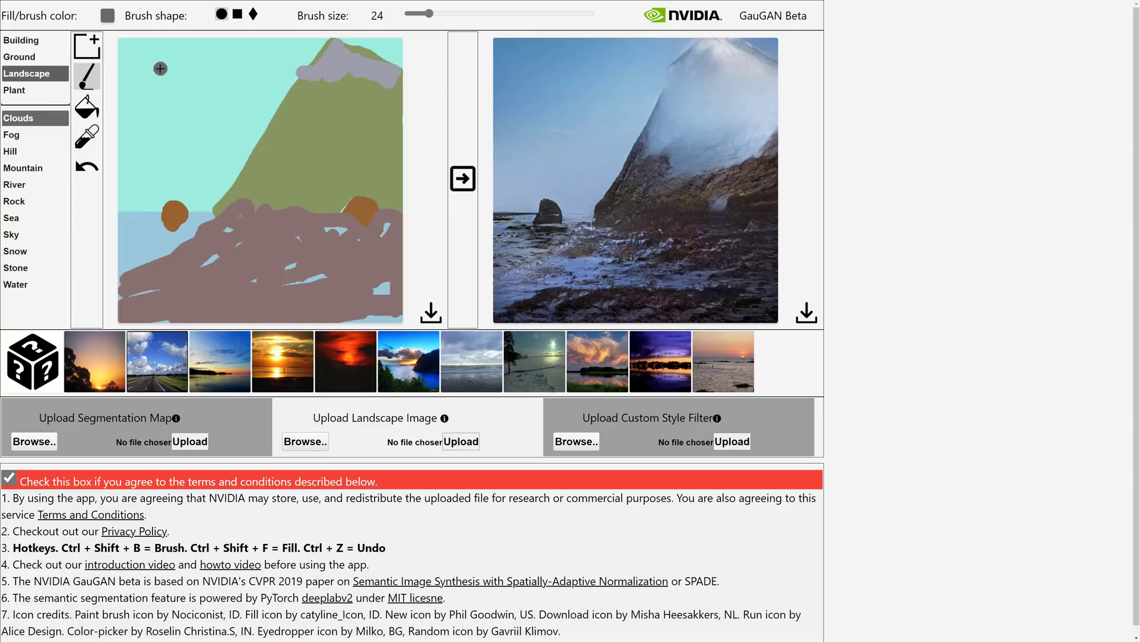
mouse_move(161, 68)
left_mouse_down()
mouse_move(133, 64)
mouse_move(172, 68)
mouse_move(142, 54)
mouse_move(156, 61)
left_mouse_up()
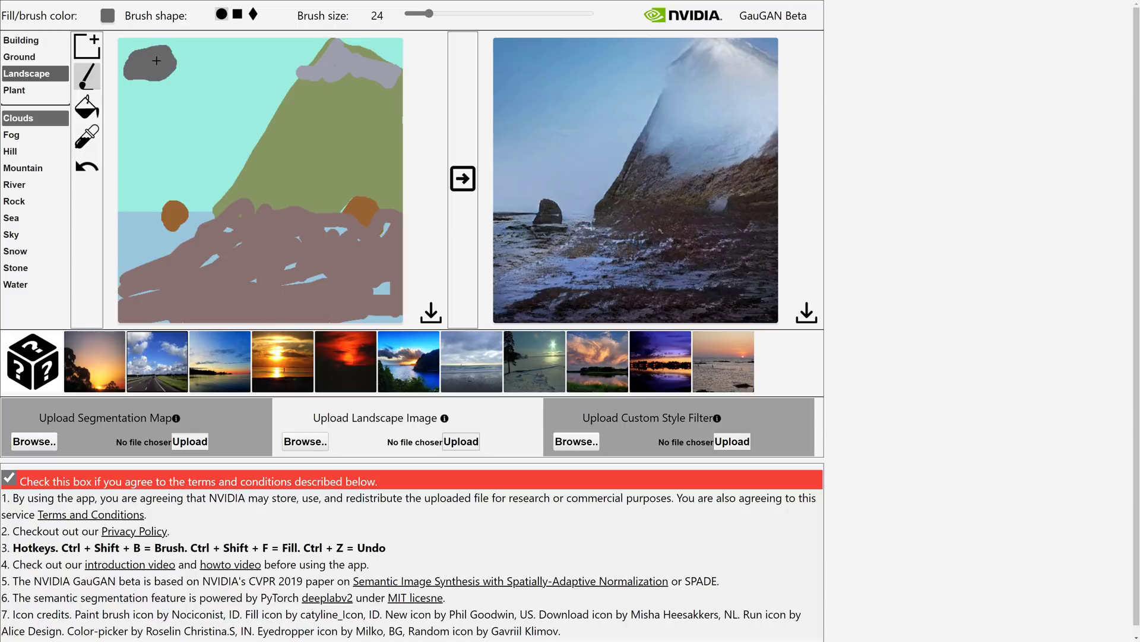
left_click(463, 179)
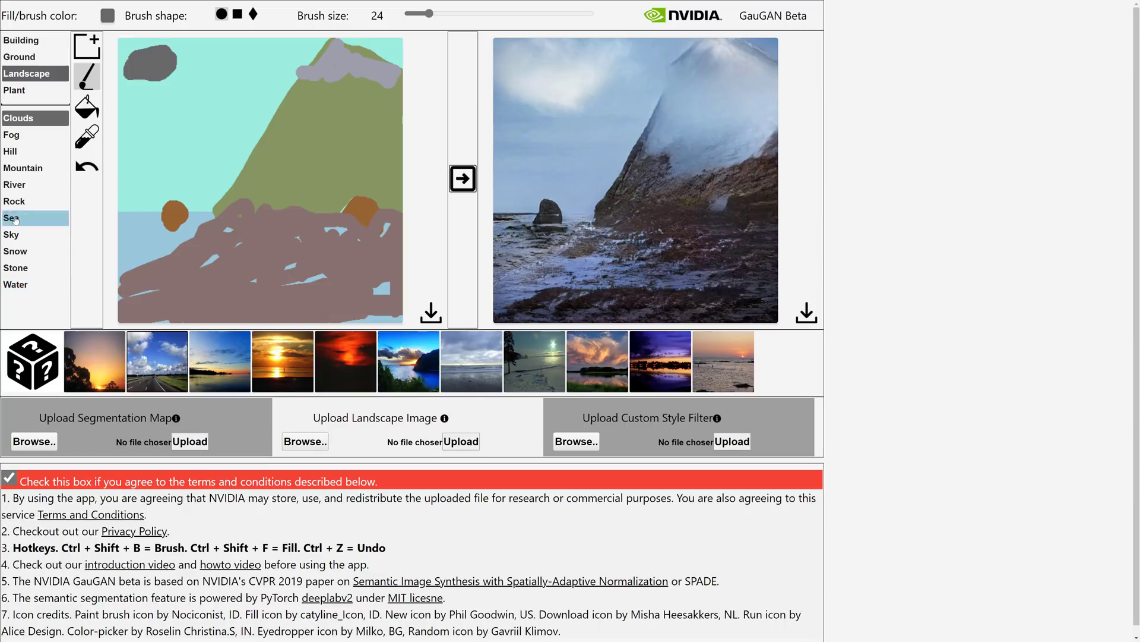
Paint a Water pool into the mud at the map's lower edge, widen it and regenerate the landscape
left_click(18, 284)
left_click_drag(307, 308, 326, 304)
left_click(470, 187)
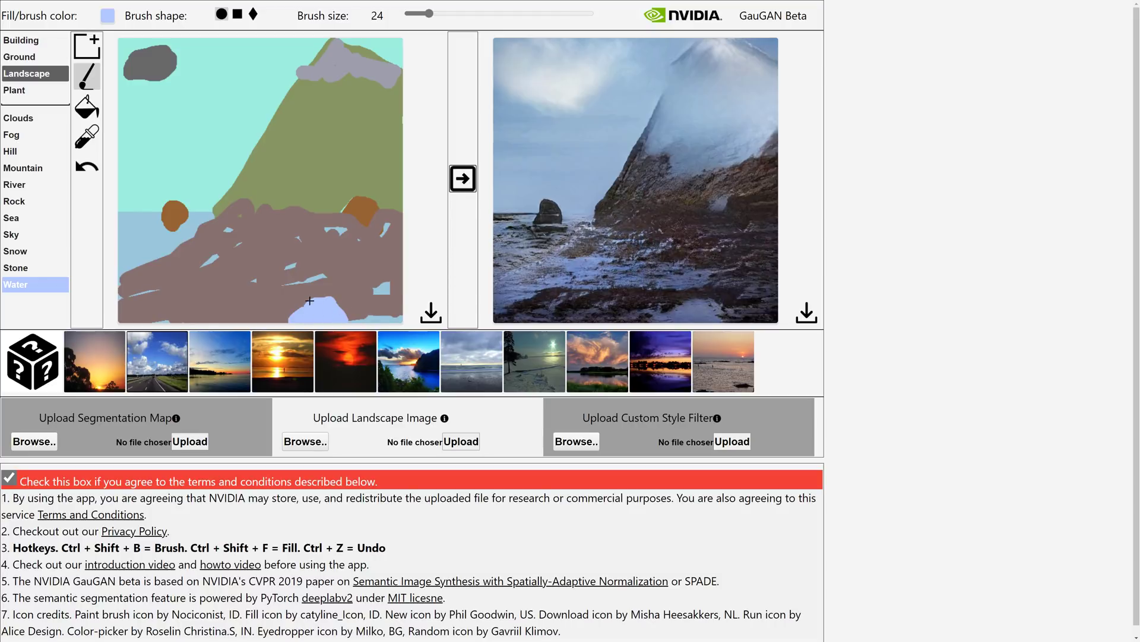
mouse_move(310, 300)
left_mouse_down()
mouse_move(267, 311)
mouse_move(278, 318)
mouse_move(227, 318)
mouse_move(300, 314)
mouse_move(220, 309)
left_mouse_up()
left_click(463, 178)
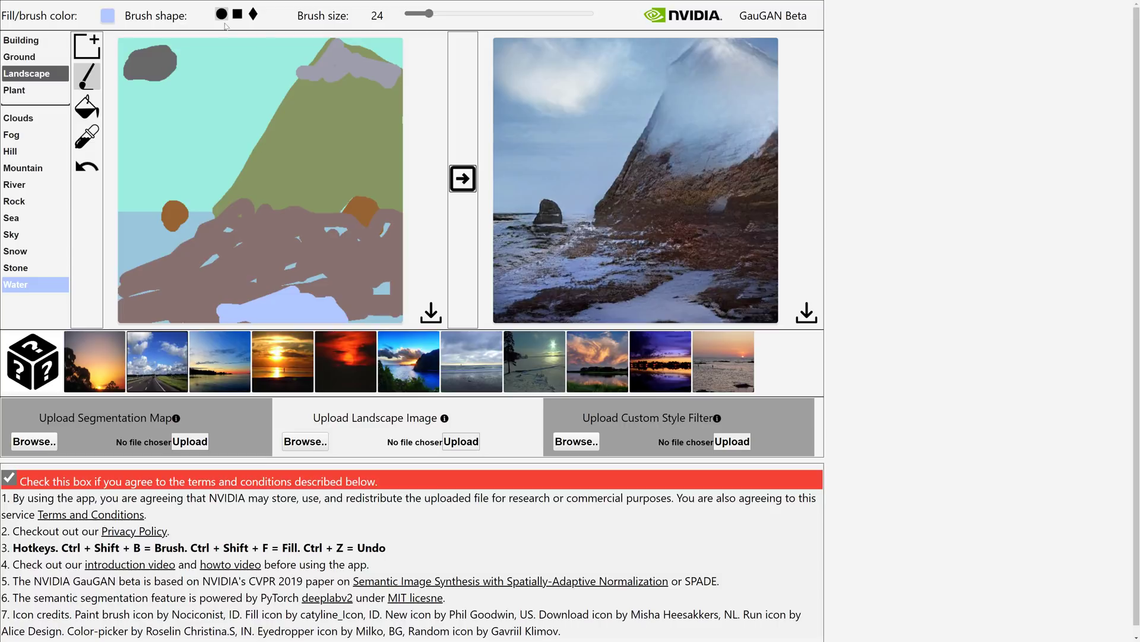
Paint a palm-shaped Tree with a trunk and spreading fronds beneath the cloud, beside the small rock
left_click(26, 91)
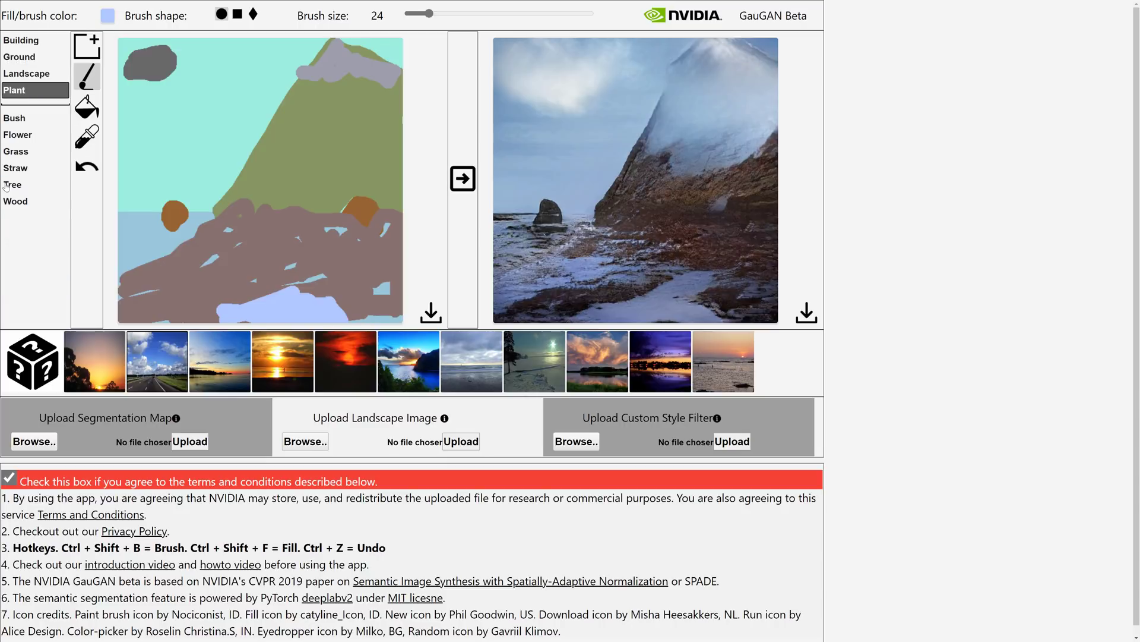
left_click(31, 125)
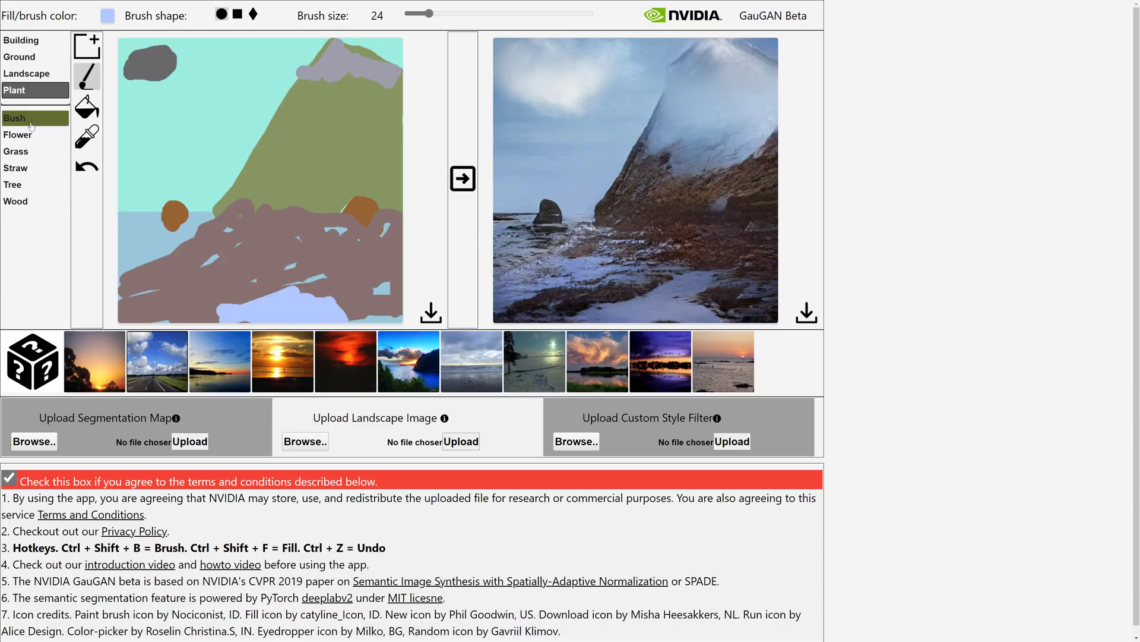
left_click(27, 185)
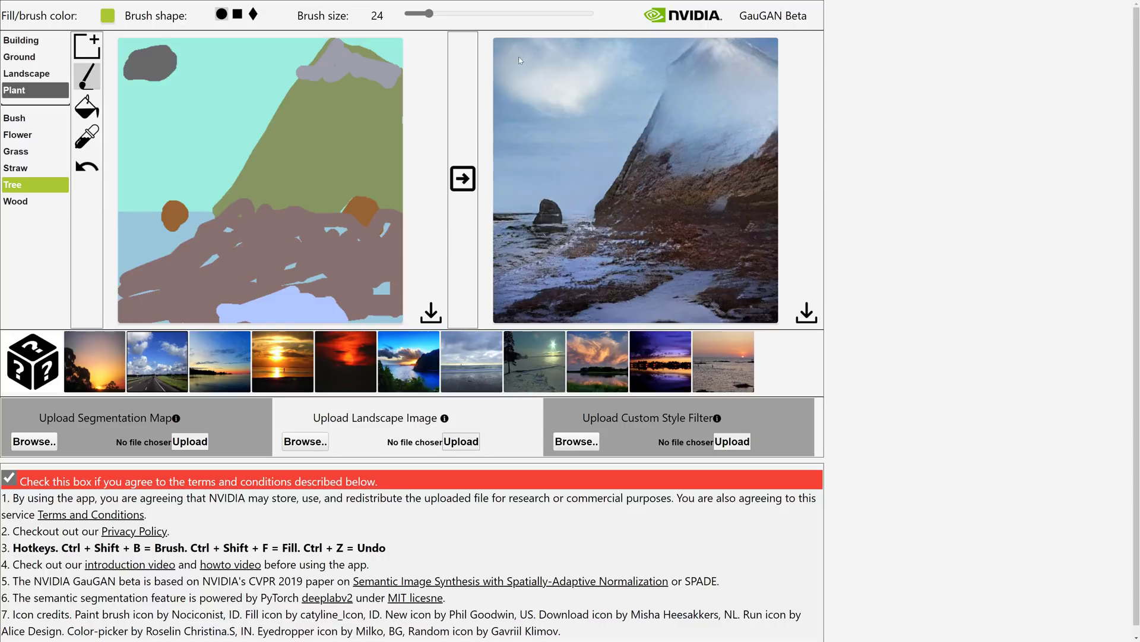
mouse_move(129, 210)
left_mouse_down()
mouse_move(147, 98)
mouse_move(140, 157)
mouse_move(155, 178)
left_mouse_up()
left_click_drag(143, 139, 121, 157)
mouse_move(151, 105)
left_mouse_down()
mouse_move(195, 126)
mouse_move(122, 124)
left_mouse_up()
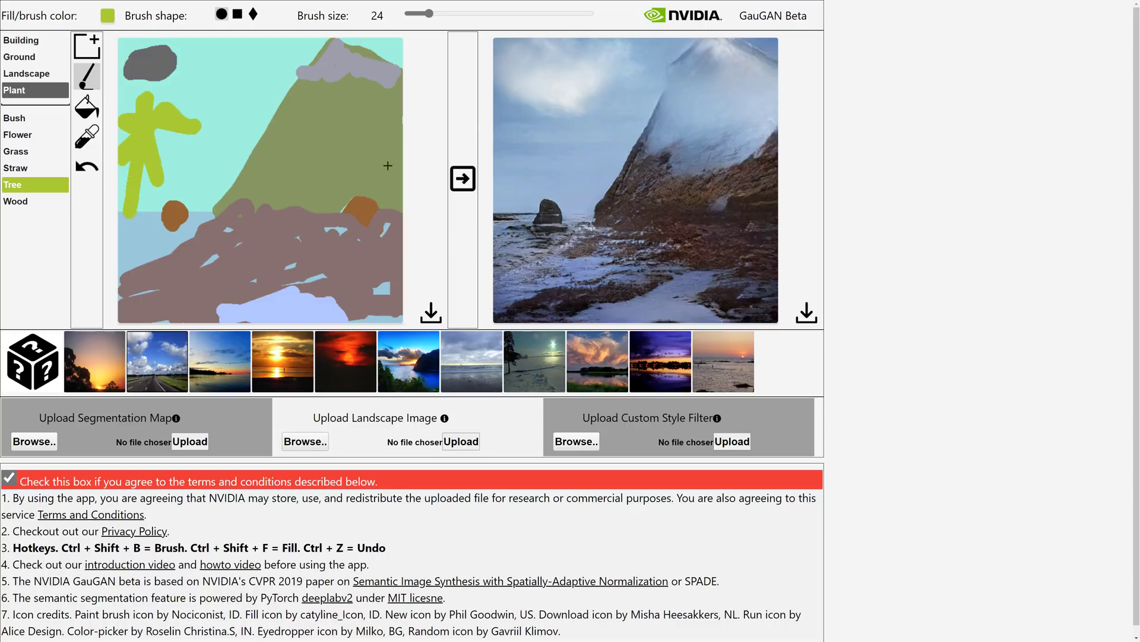
Generate the landscape with the palm-shaped Tree, fill in more of its crown between the fronds and regenerate
left_click(465, 181)
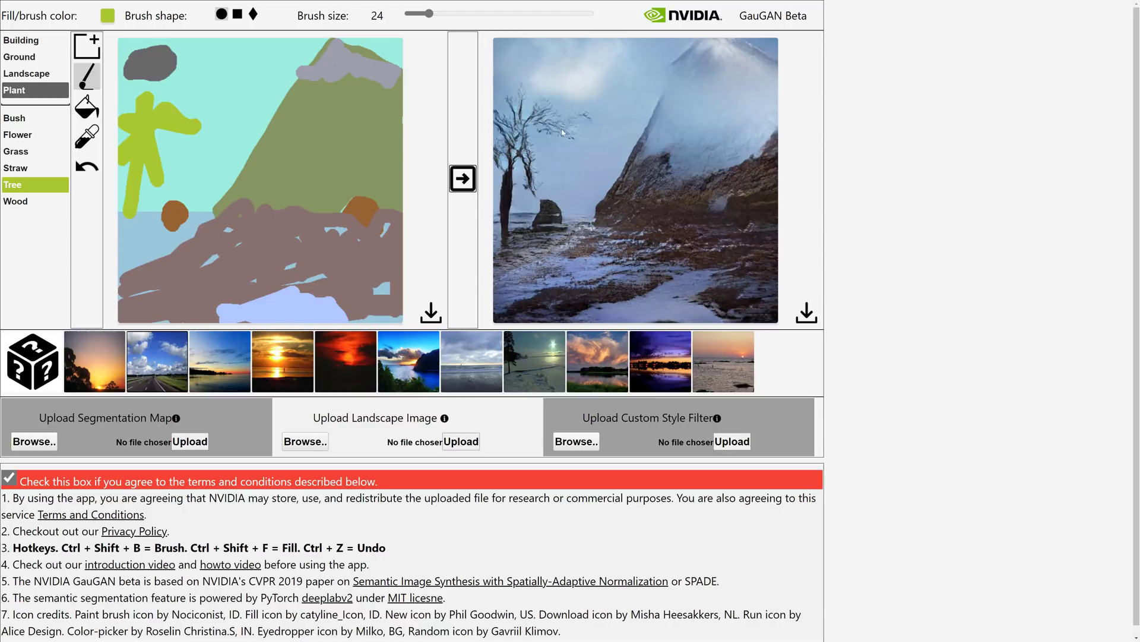
mouse_move(157, 148)
left_mouse_down()
mouse_move(173, 143)
mouse_move(161, 138)
left_mouse_up()
left_click(458, 188)
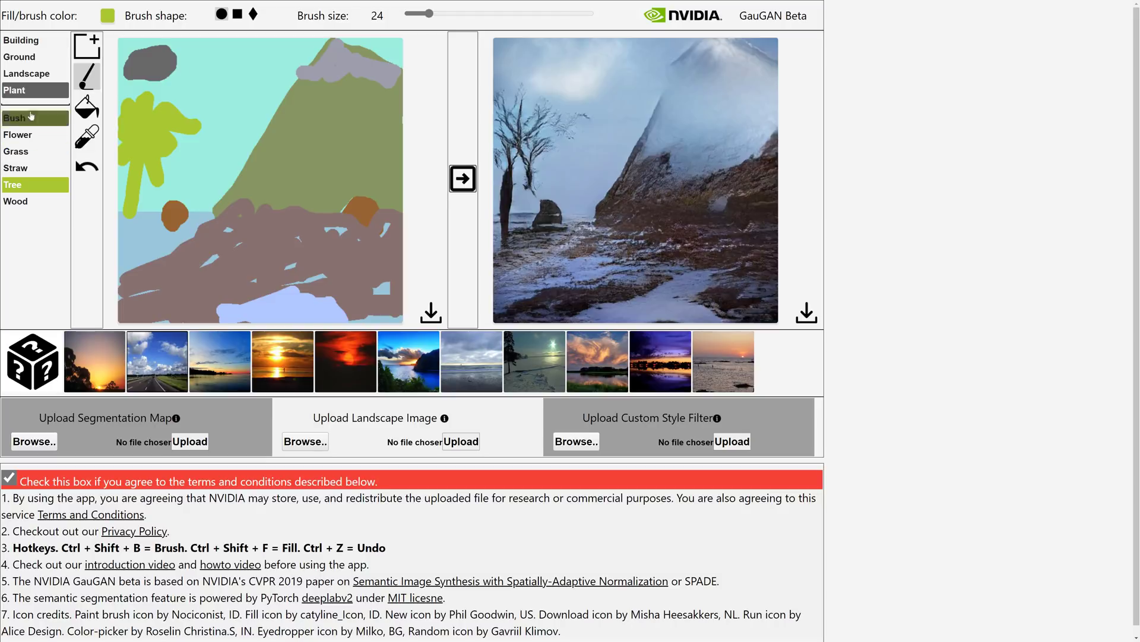
Paint a wide Bridge across the mountain's foot, fill in its interior and regenerate the landscape
left_click(28, 43)
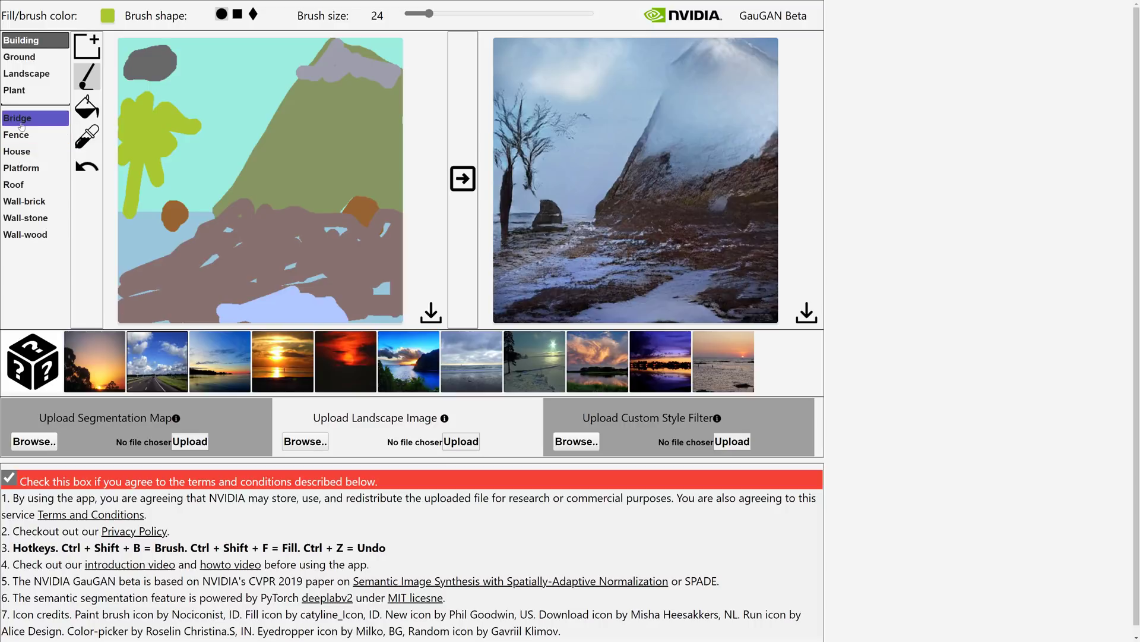
left_click(21, 122)
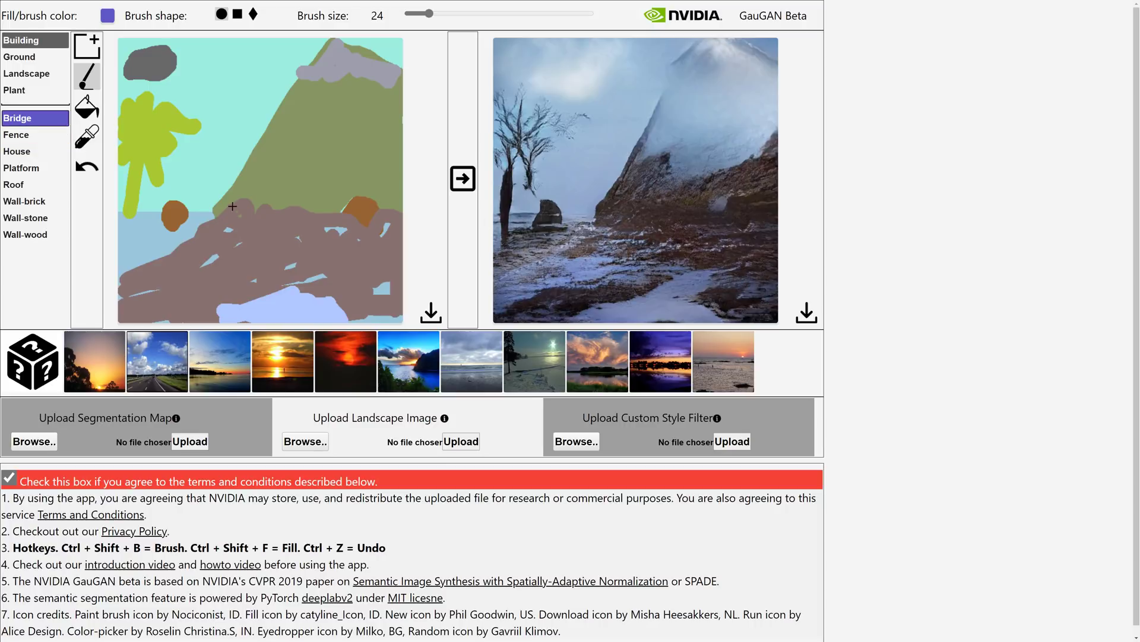
mouse_move(202, 169)
left_mouse_down()
mouse_move(204, 238)
mouse_move(203, 166)
mouse_move(377, 169)
mouse_move(366, 221)
mouse_move(192, 225)
mouse_move(198, 201)
mouse_move(366, 185)
mouse_move(286, 186)
mouse_move(214, 202)
left_mouse_up()
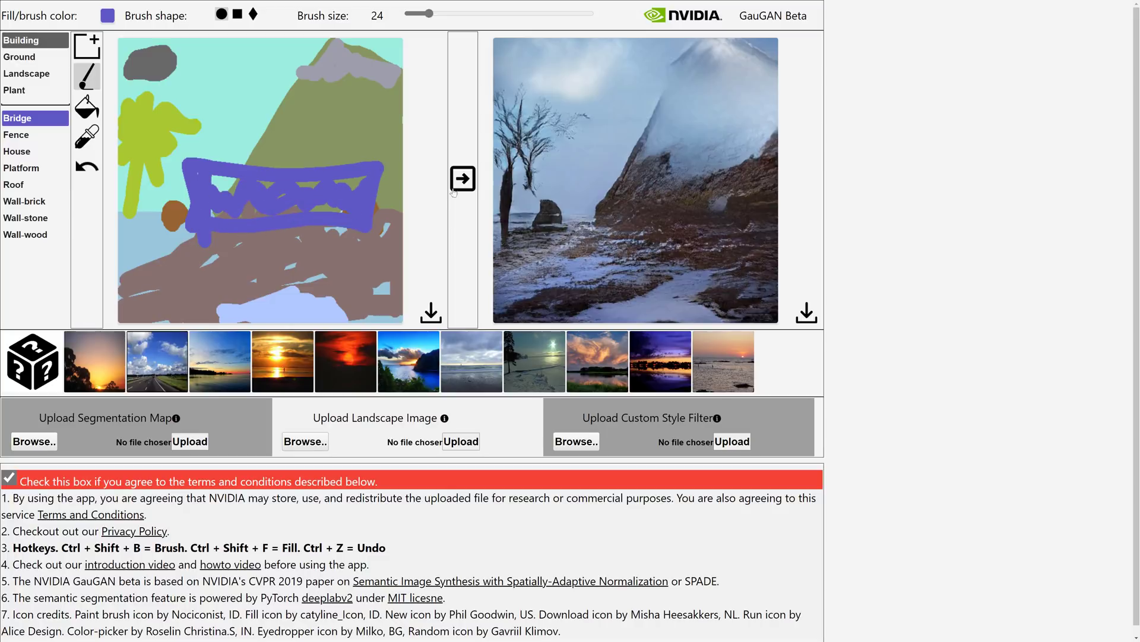
left_click(463, 179)
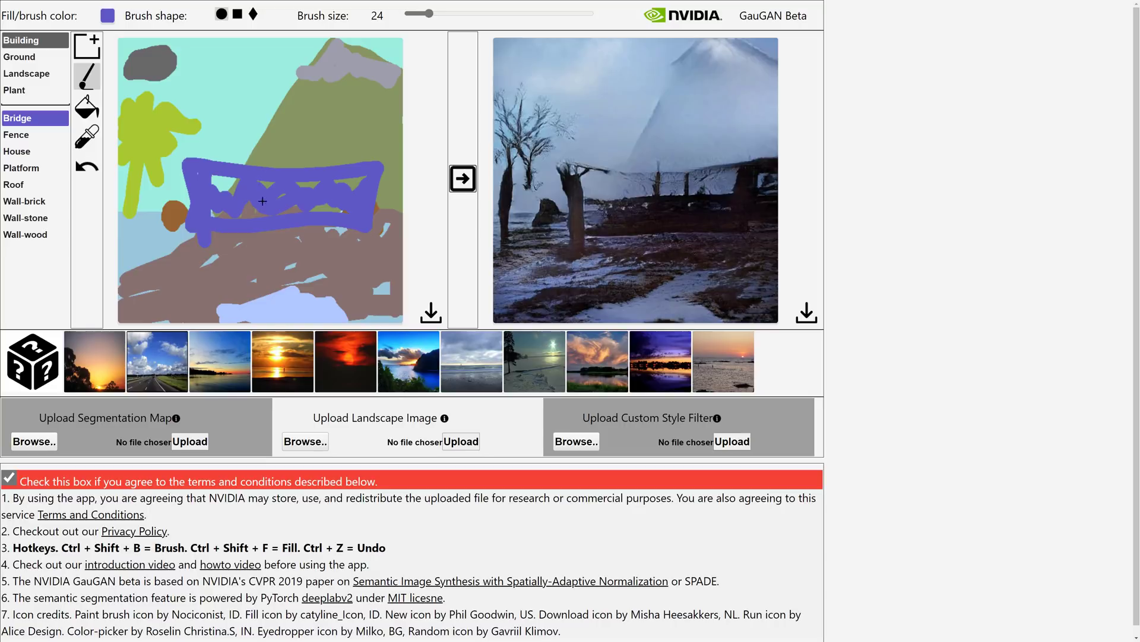
mouse_move(262, 202)
left_mouse_down()
mouse_move(352, 207)
mouse_move(212, 182)
mouse_move(333, 181)
mouse_move(360, 193)
mouse_move(216, 219)
mouse_move(266, 215)
left_mouse_up()
left_click(463, 178)
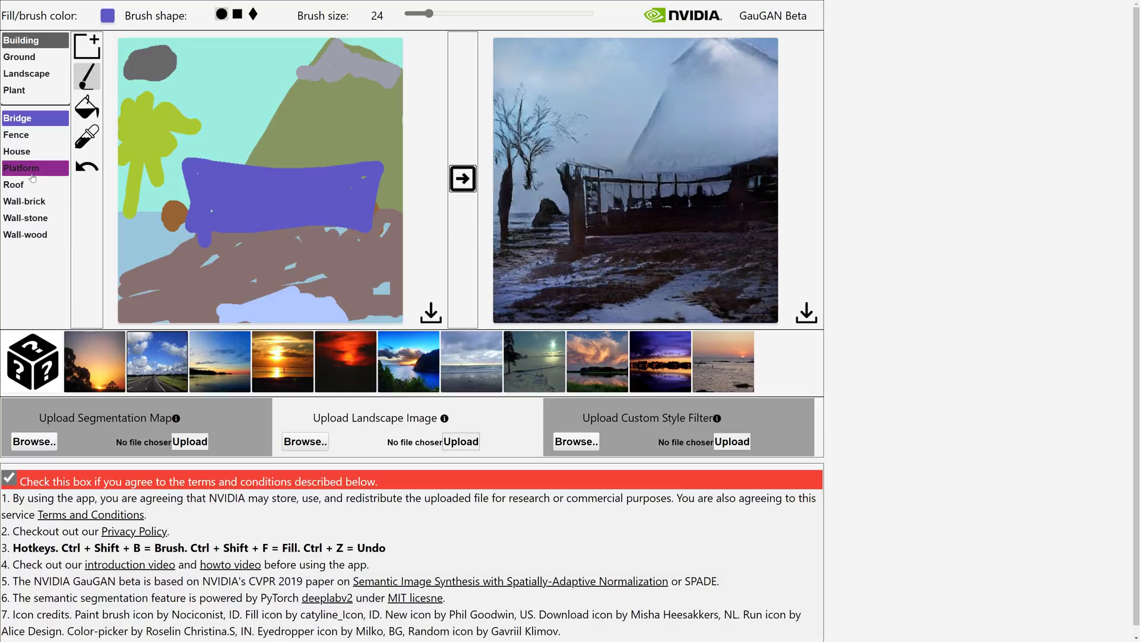
Paint a long Wall-brick band over the bridge and the tree trunk, and generate the landscape
left_click(36, 200)
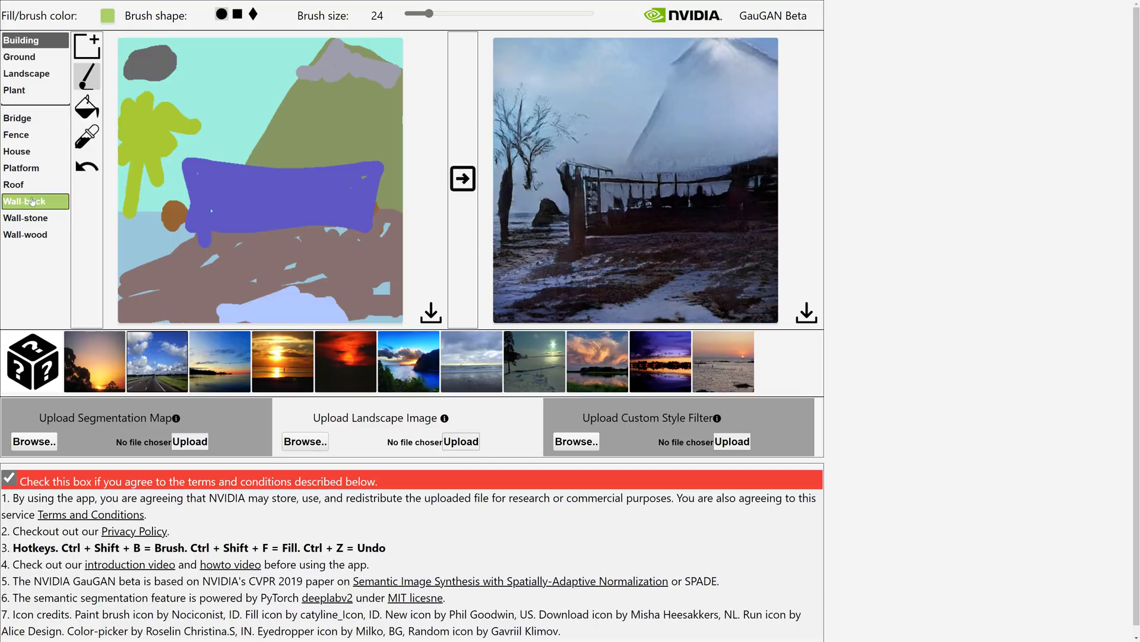
mouse_move(217, 173)
left_mouse_down()
mouse_move(200, 176)
mouse_move(350, 176)
mouse_move(250, 205)
mouse_move(407, 199)
mouse_move(256, 172)
mouse_move(143, 181)
mouse_move(392, 173)
left_mouse_up()
left_click(463, 178)
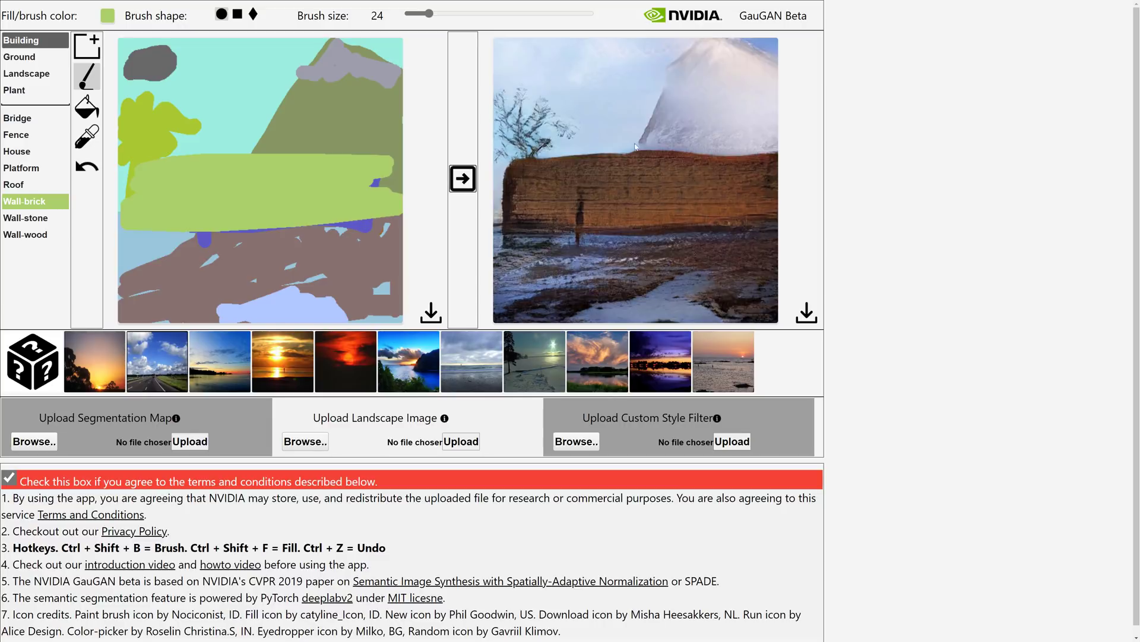
Paint a short wavy Mud streak across the middle of the brick wall and regenerate the landscape
left_click(16, 89)
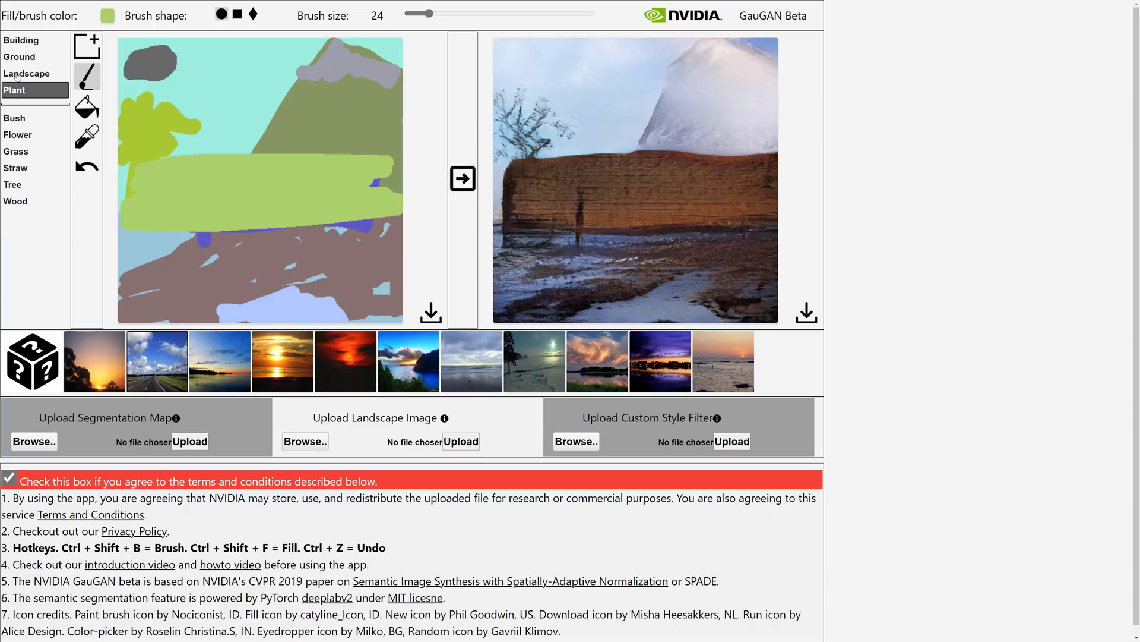
left_click(21, 59)
left_click(26, 71)
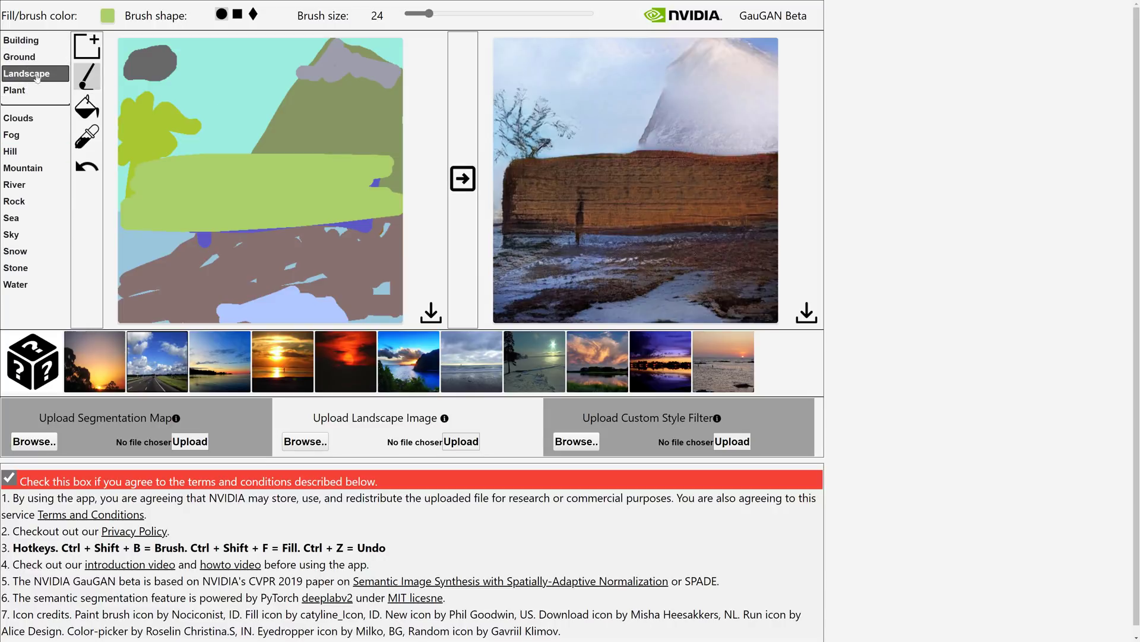
left_click(33, 60)
left_click(34, 43)
left_click(35, 56)
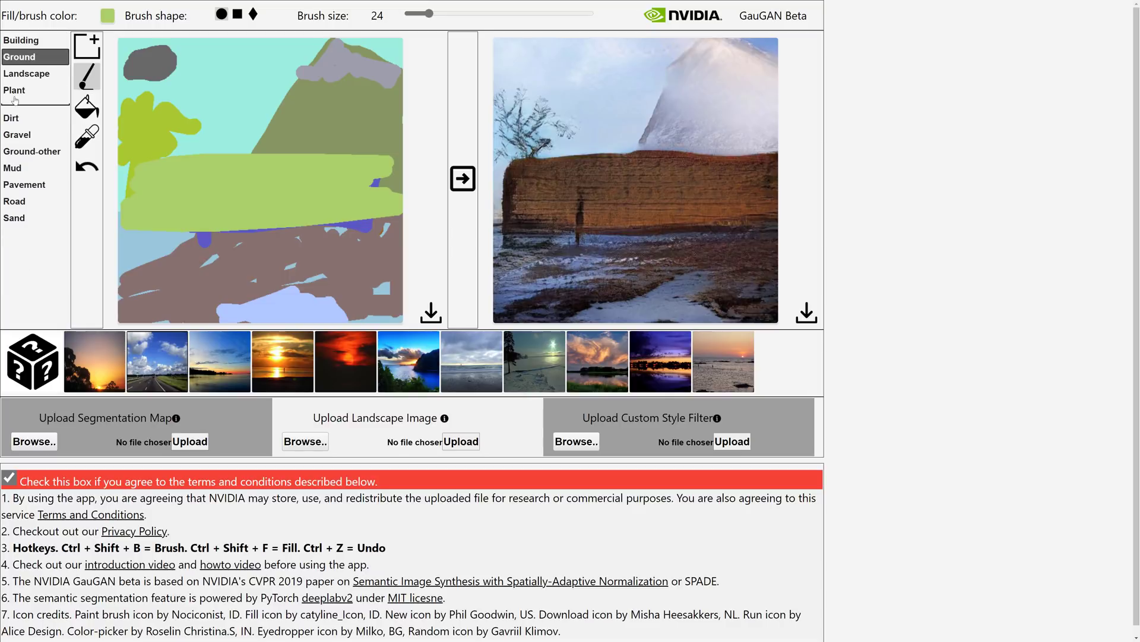
left_click(18, 168)
mouse_move(241, 178)
left_mouse_down()
mouse_move(205, 203)
mouse_move(329, 191)
left_mouse_up()
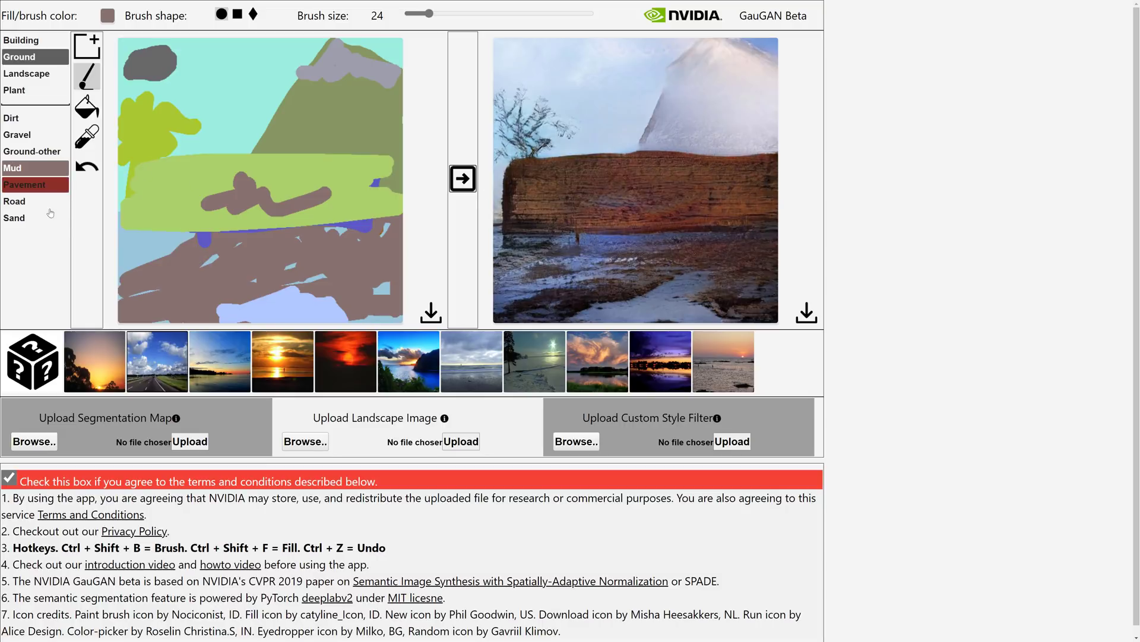
Paint Sand over the foreground below the brick wall and generate the landscape with the tree-framed shore style
left_click(16, 218)
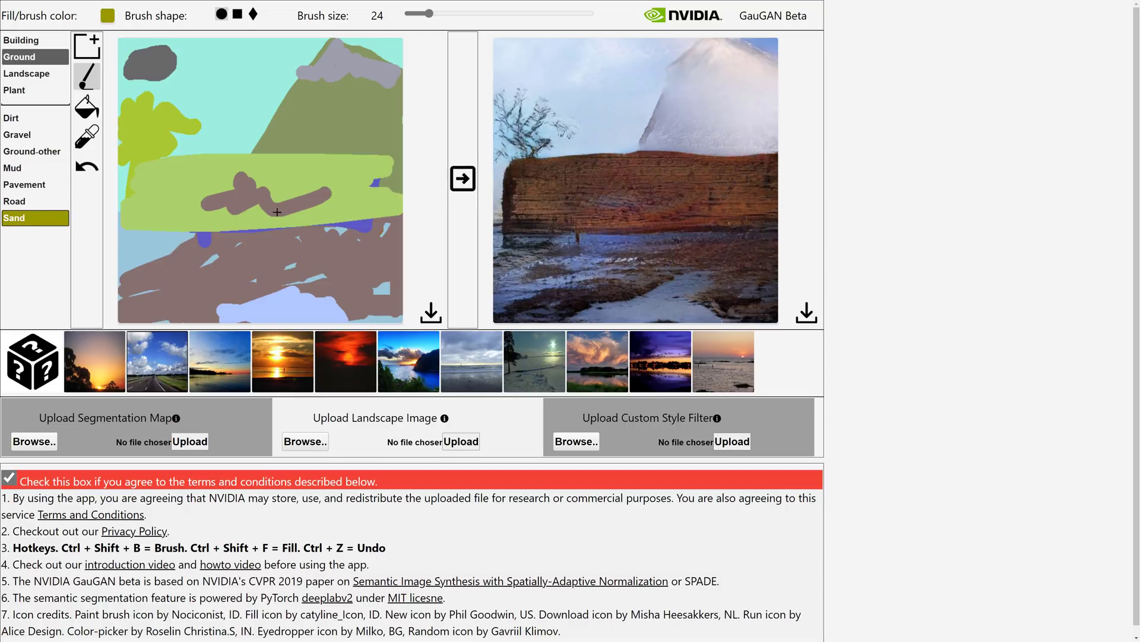
mouse_move(329, 275)
left_mouse_down()
mouse_move(222, 287)
mouse_move(348, 284)
mouse_move(227, 281)
mouse_move(296, 301)
mouse_move(178, 325)
mouse_move(354, 320)
mouse_move(271, 309)
mouse_move(267, 287)
mouse_move(324, 259)
mouse_move(132, 296)
left_mouse_up()
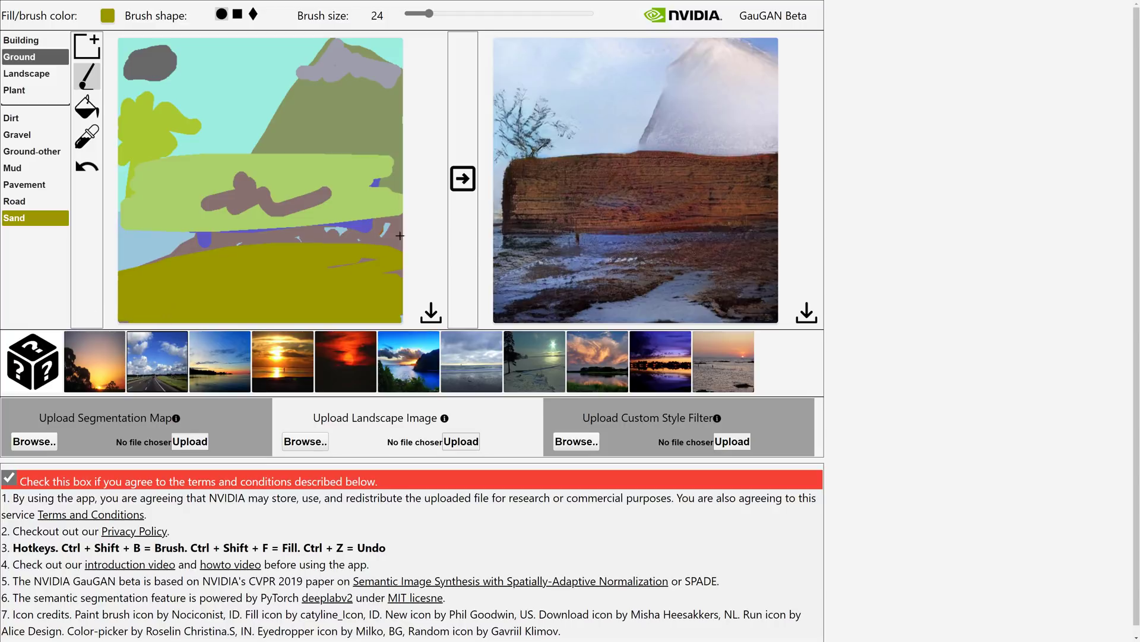
left_click(463, 178)
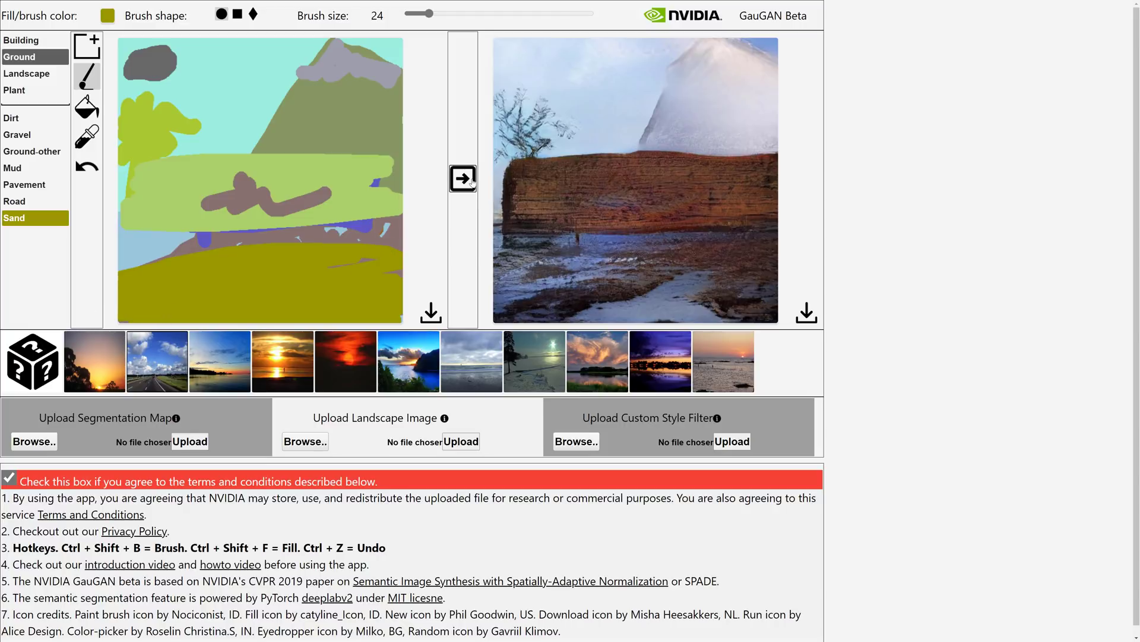
left_click(527, 374)
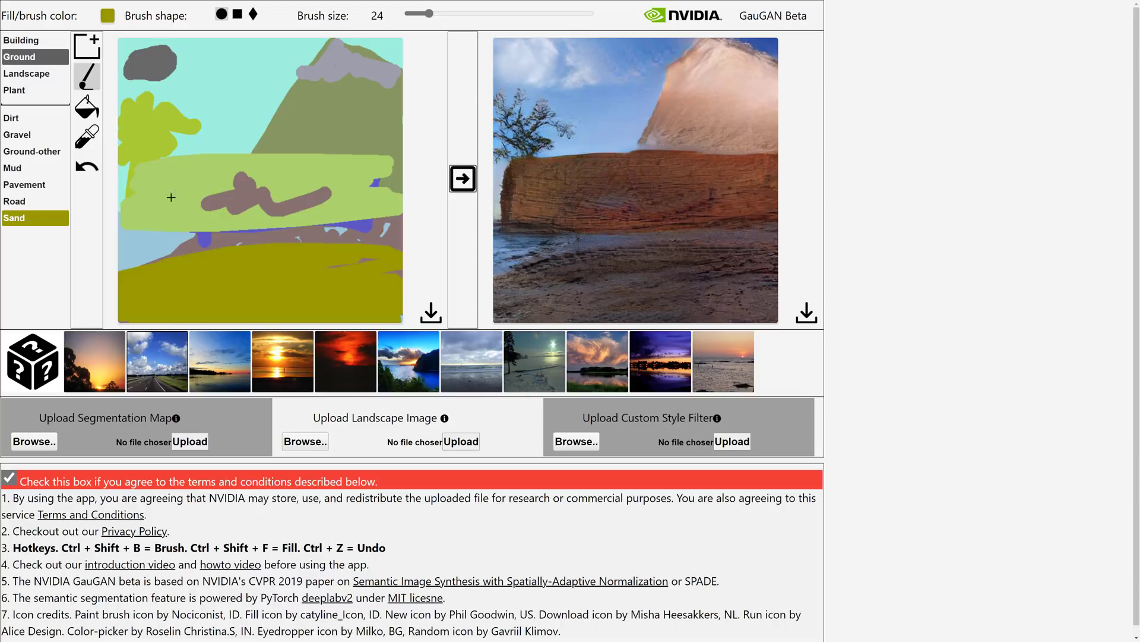
Sample the Tree color from the palm, extend its trunk over the brick wall down to the sand and regenerate
left_click(89, 137)
left_click(134, 123)
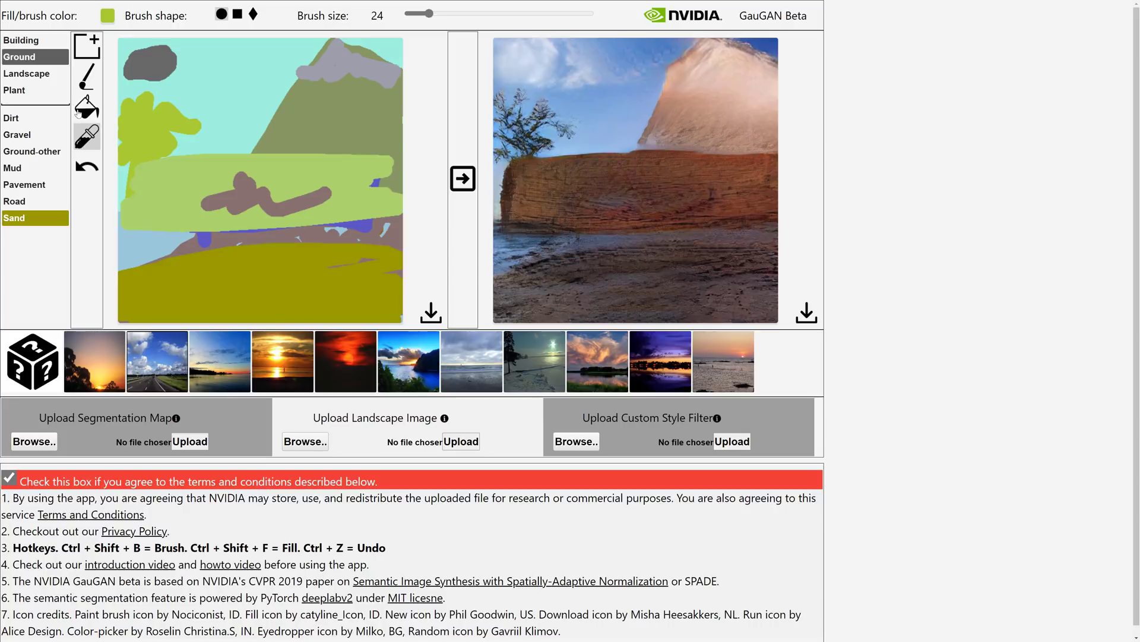
left_click(87, 82)
mouse_move(141, 156)
left_mouse_down()
mouse_move(138, 241)
mouse_move(137, 145)
mouse_move(131, 269)
left_mouse_up()
left_click(465, 181)
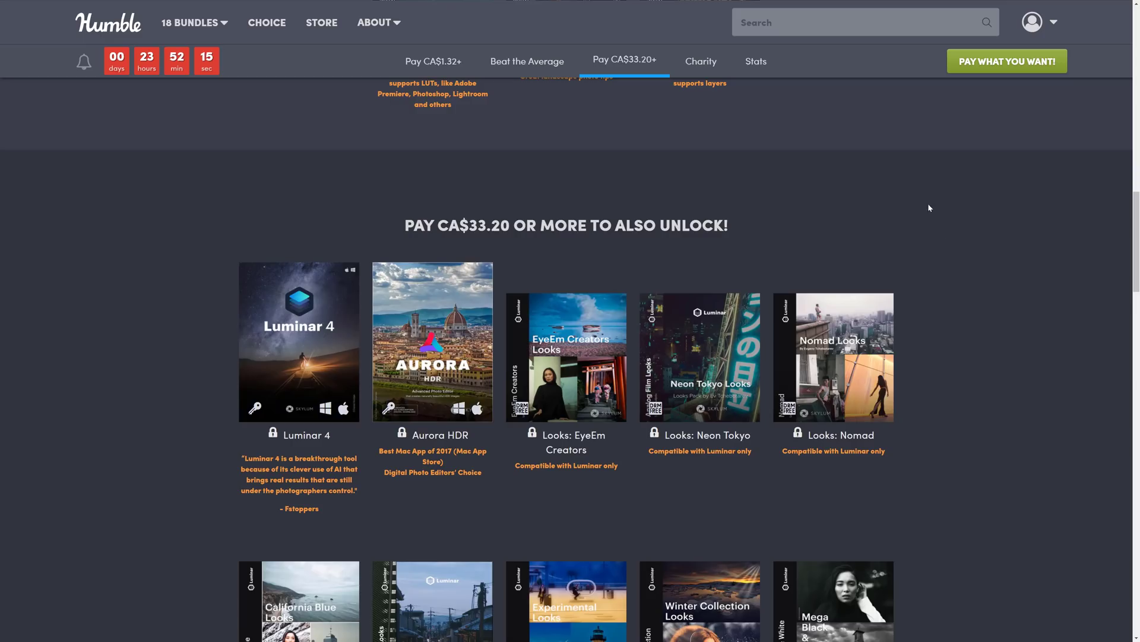
Look over the Luminar 4 tiers on the Humble Bundle page and return to the GauGAN landscape
scroll(928, 237, "up", 10)
scroll(922, 429, "down", 2)
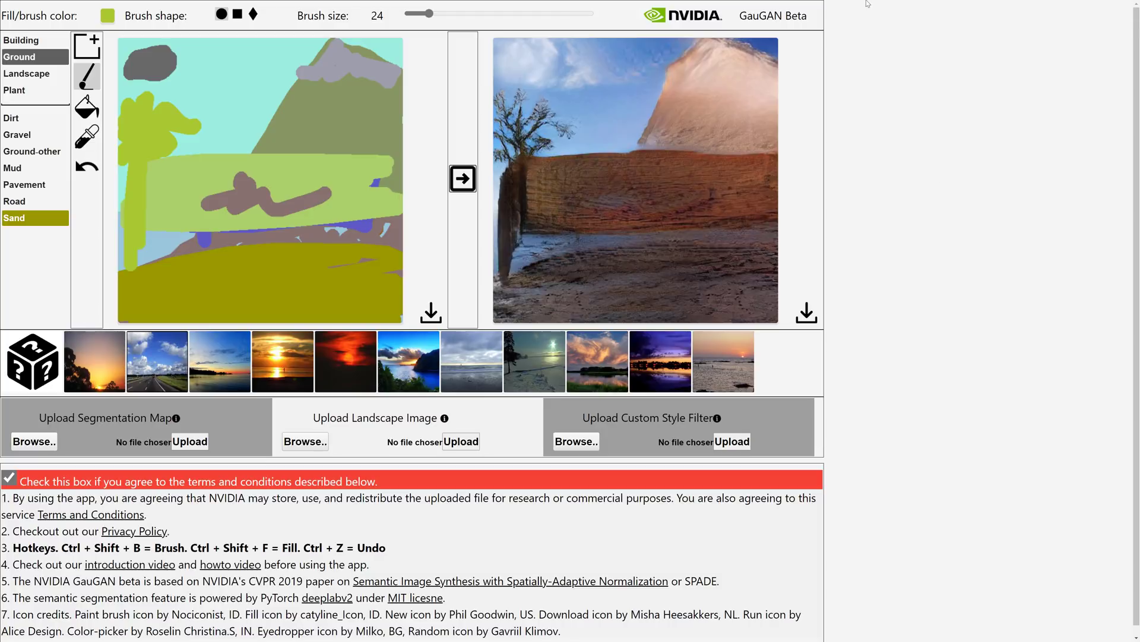
mouse_move(866, 4)
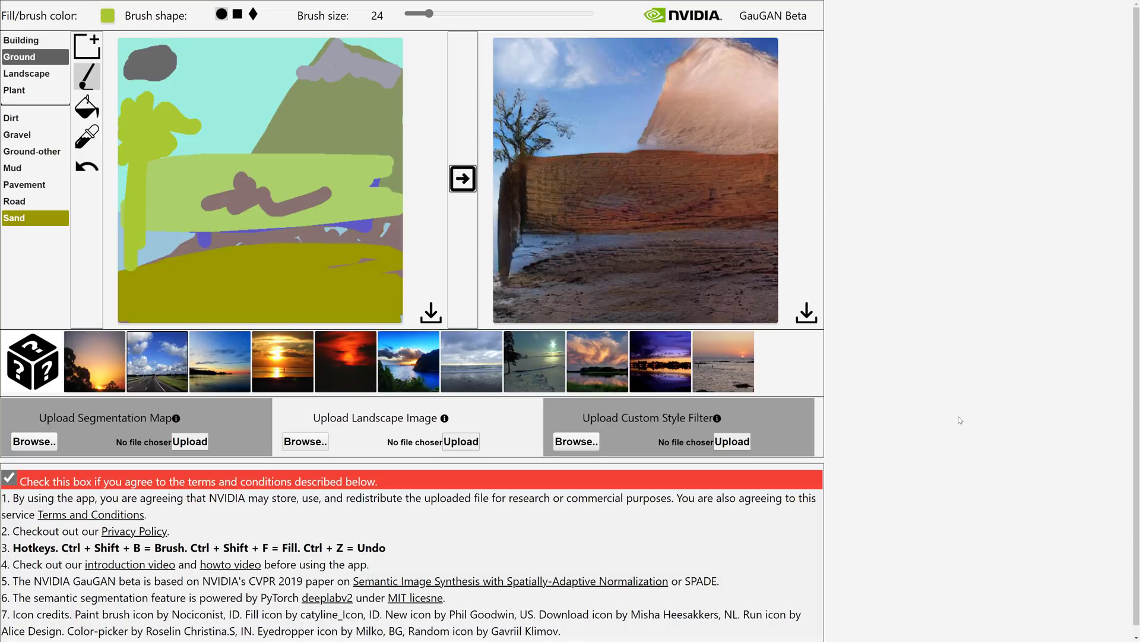